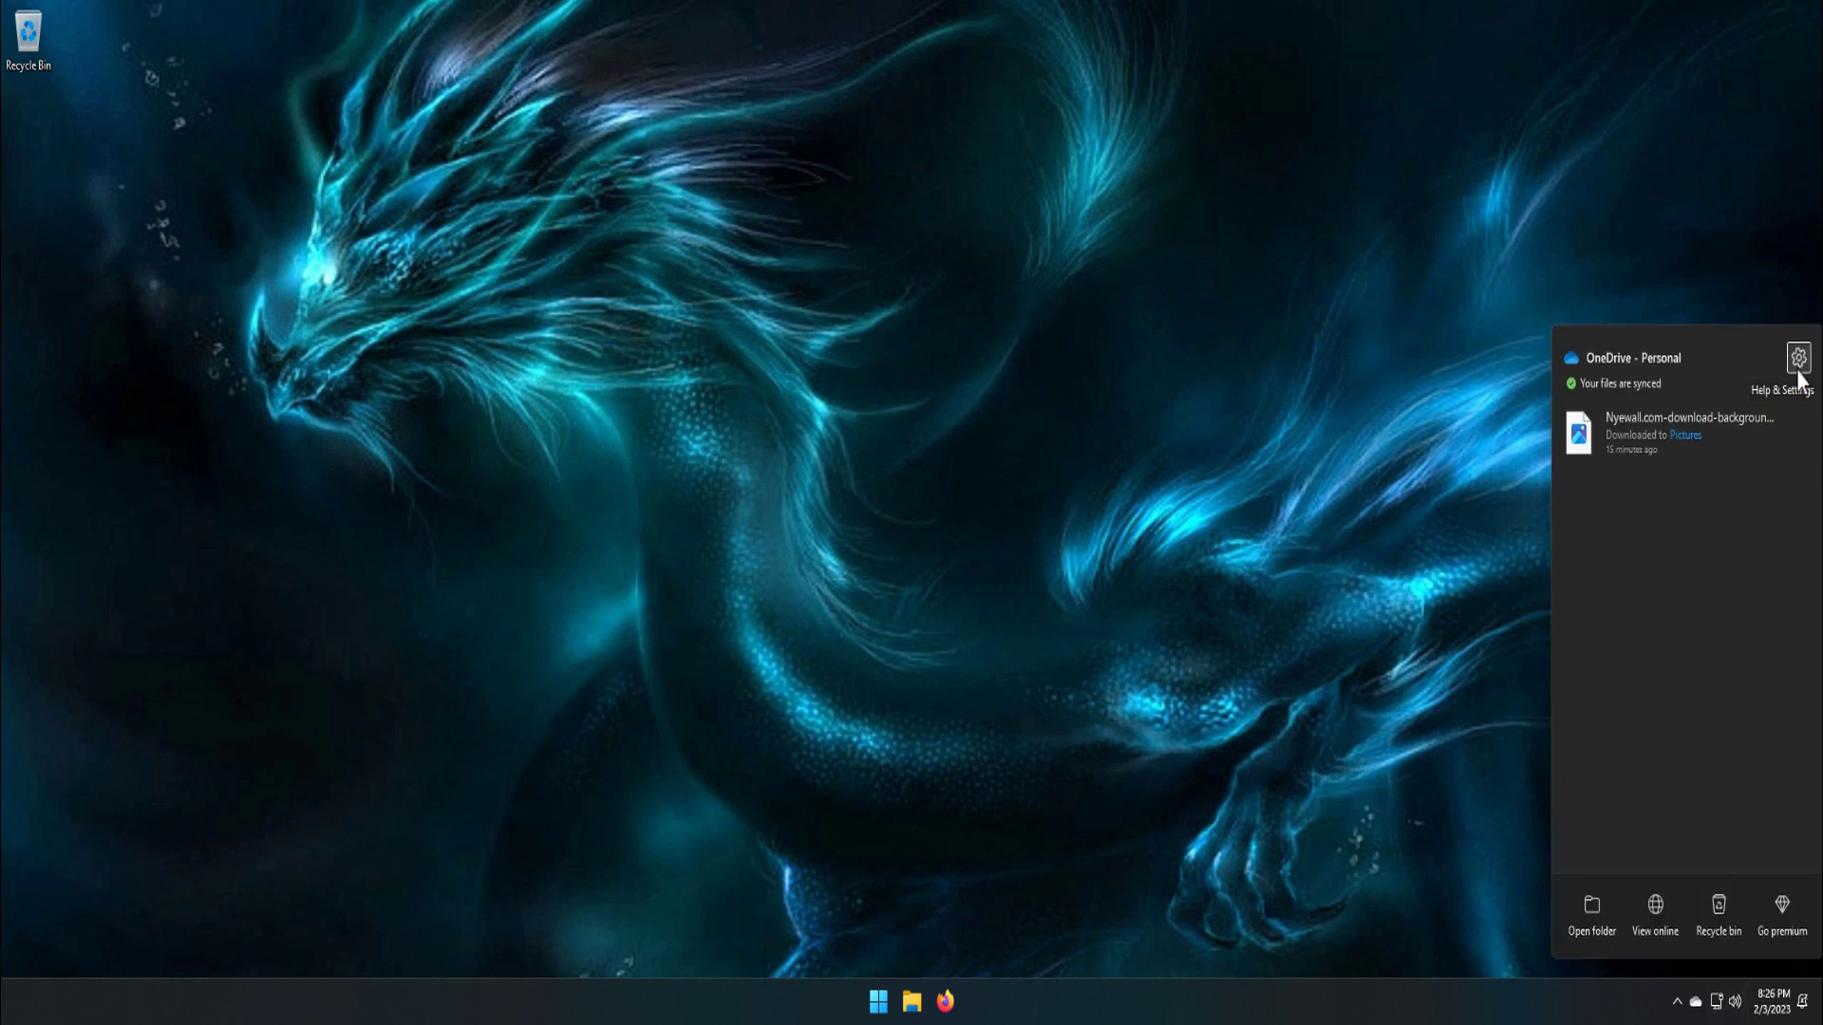
pyautogui.click(1798, 371)
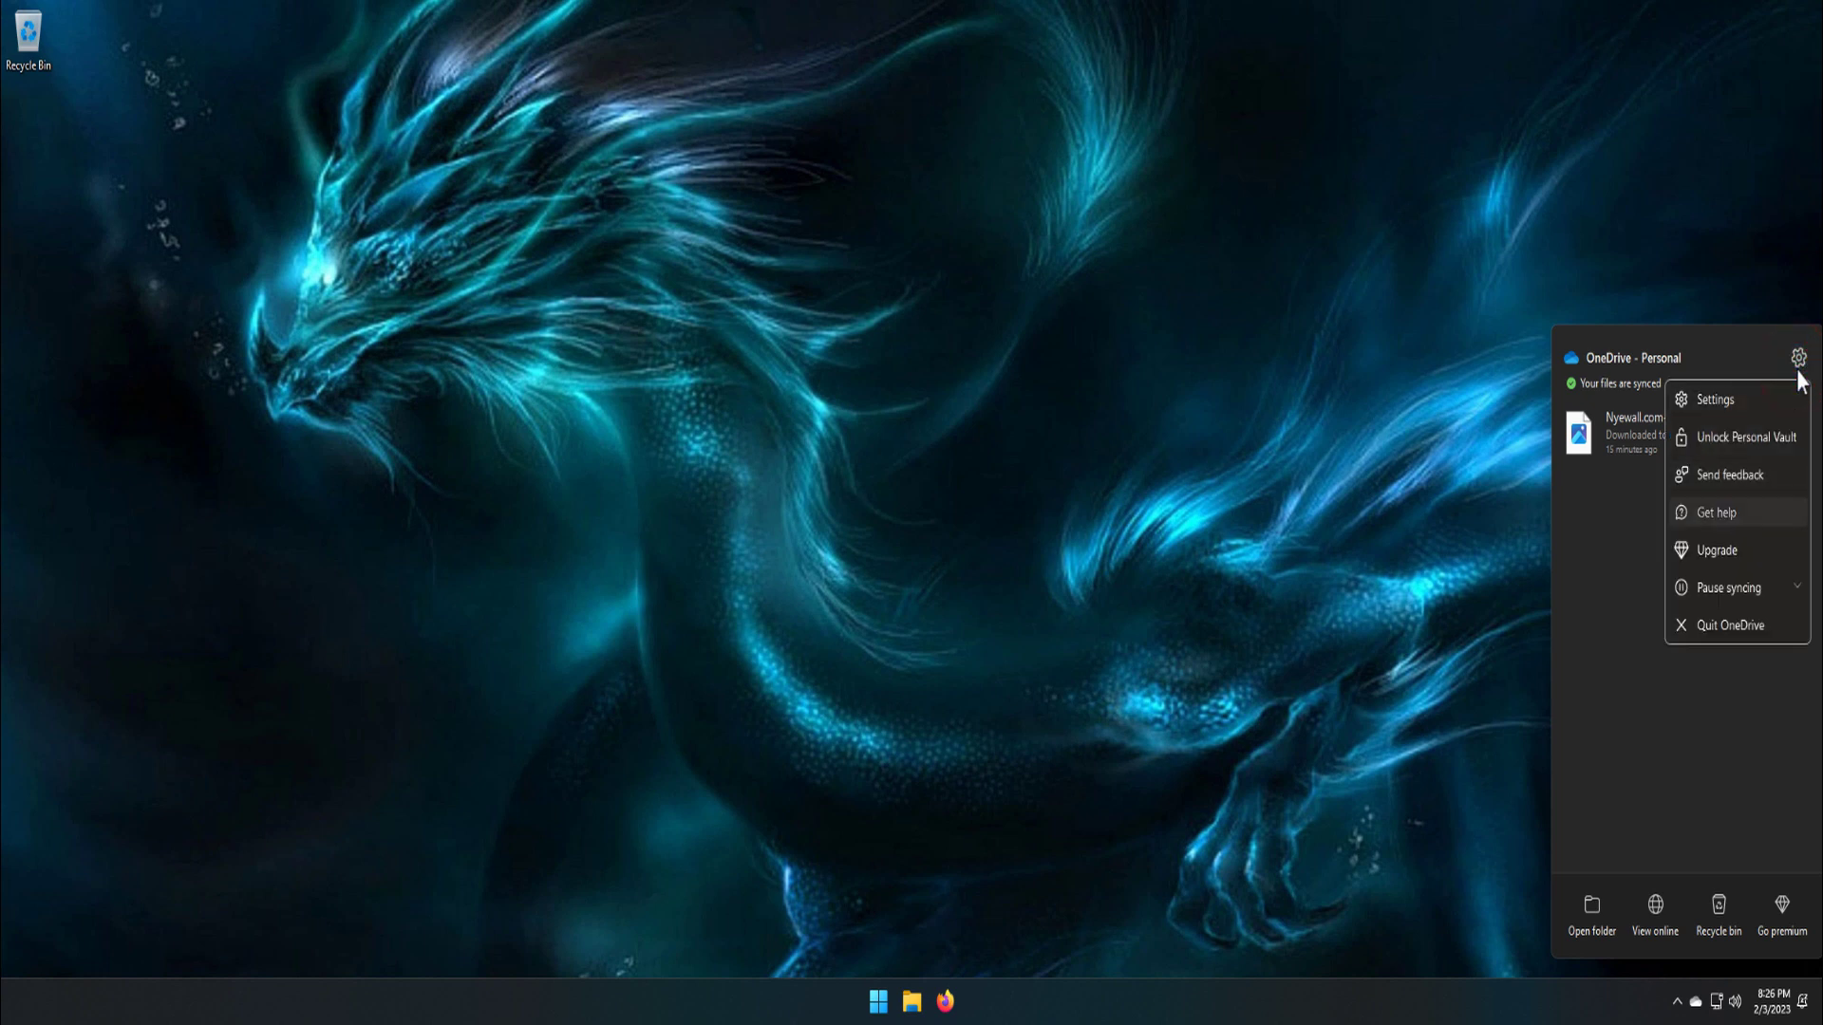
pyautogui.click(1739, 596)
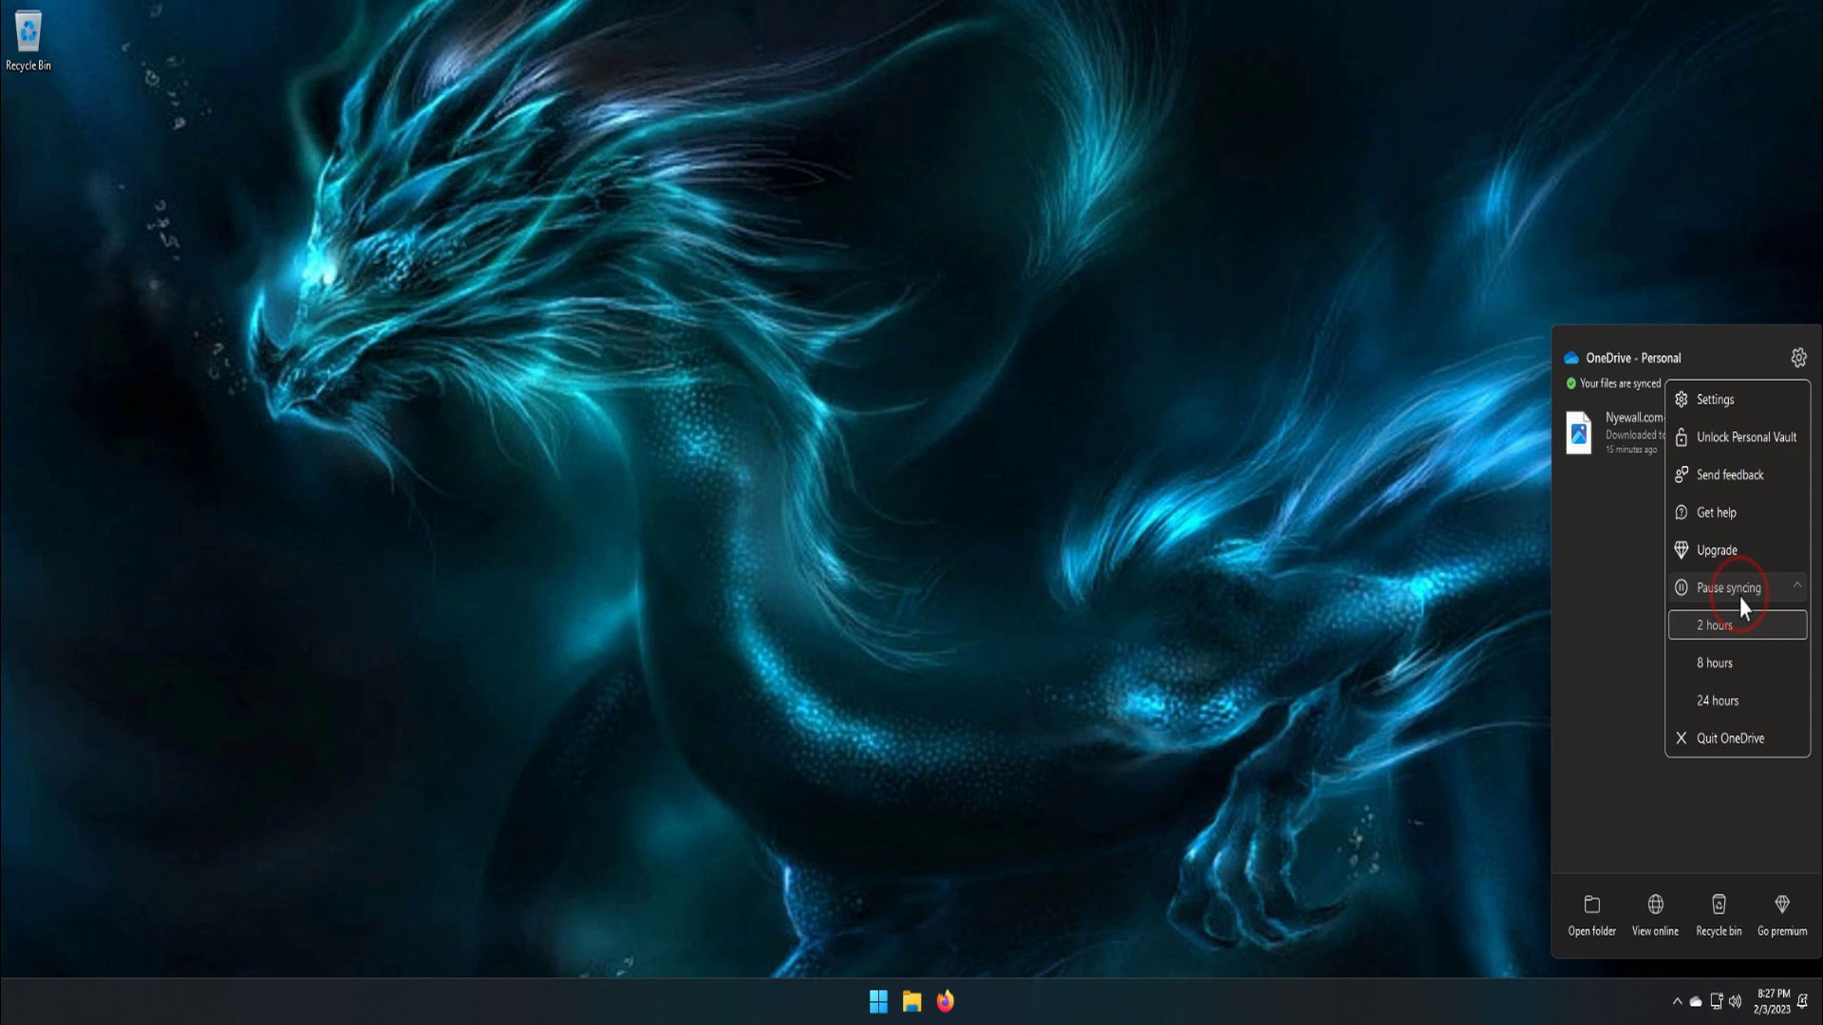
pyautogui.click(1726, 698)
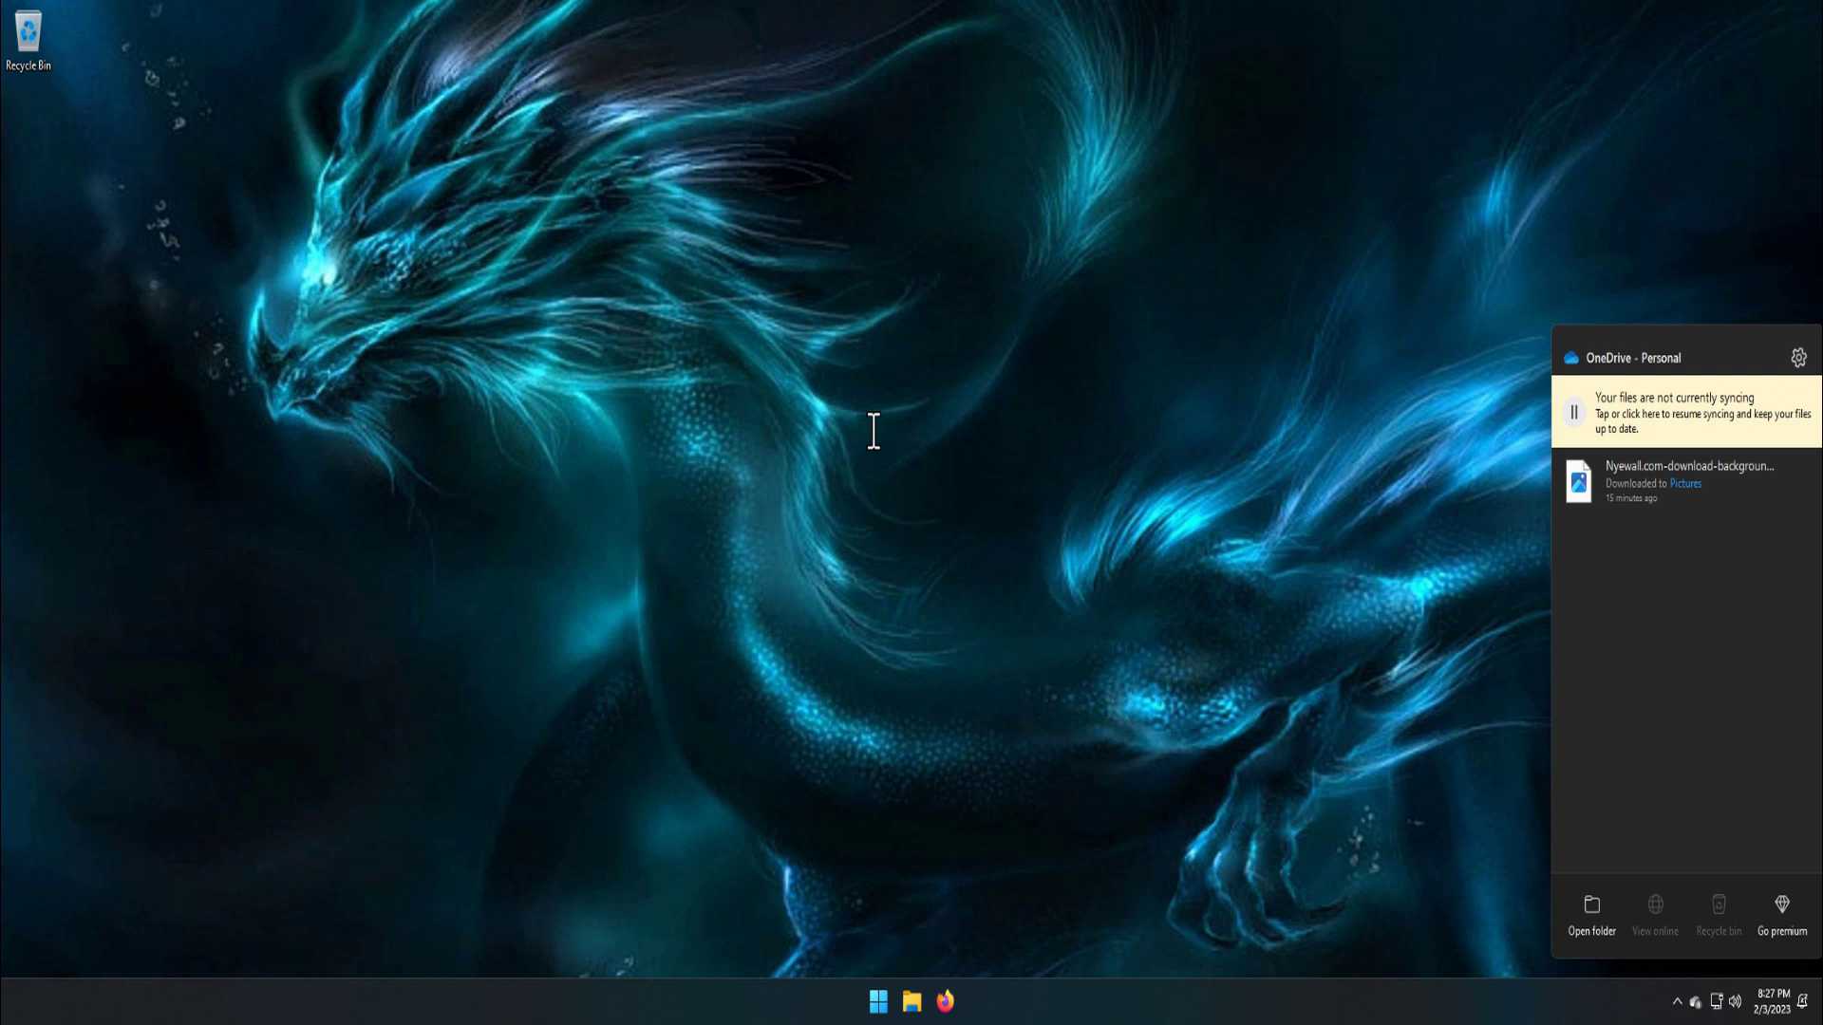
pyautogui.click(1798, 357)
pyautogui.click(1783, 550)
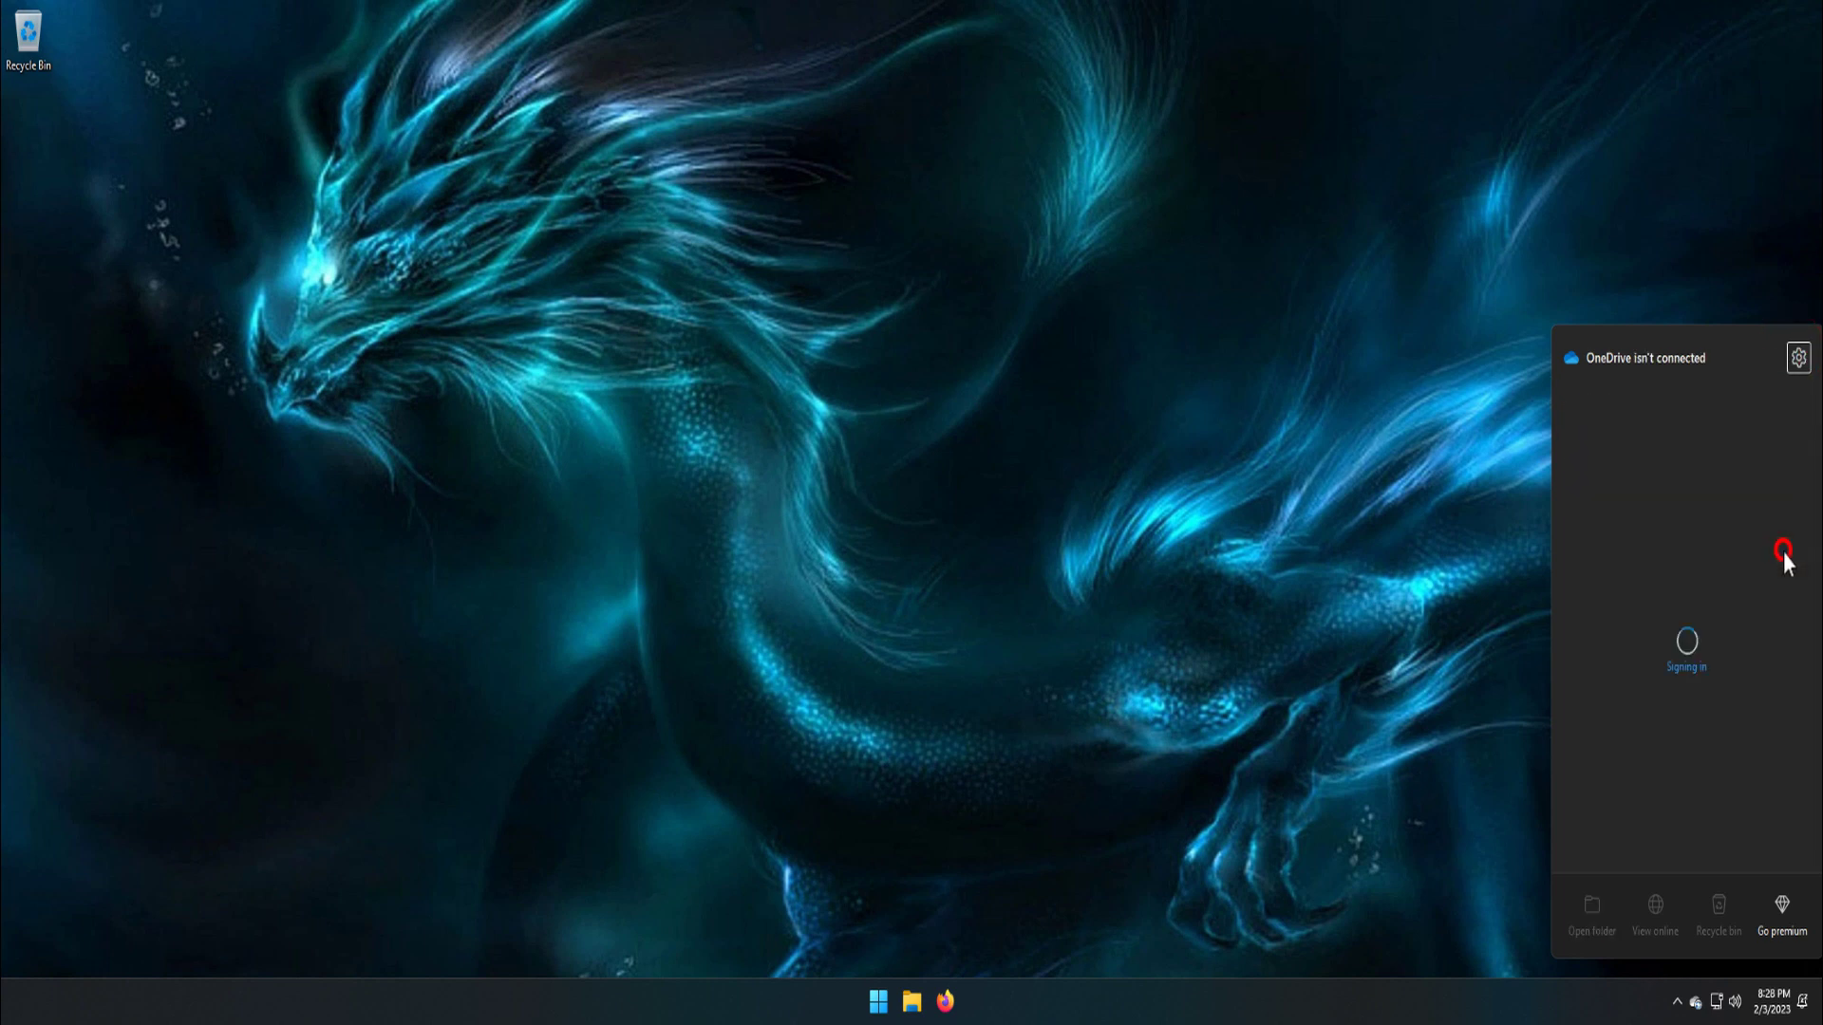
# Dismiss the OneDrive flyout by clicking an empty spot on the desktop.
pyautogui.click(1129, 524)
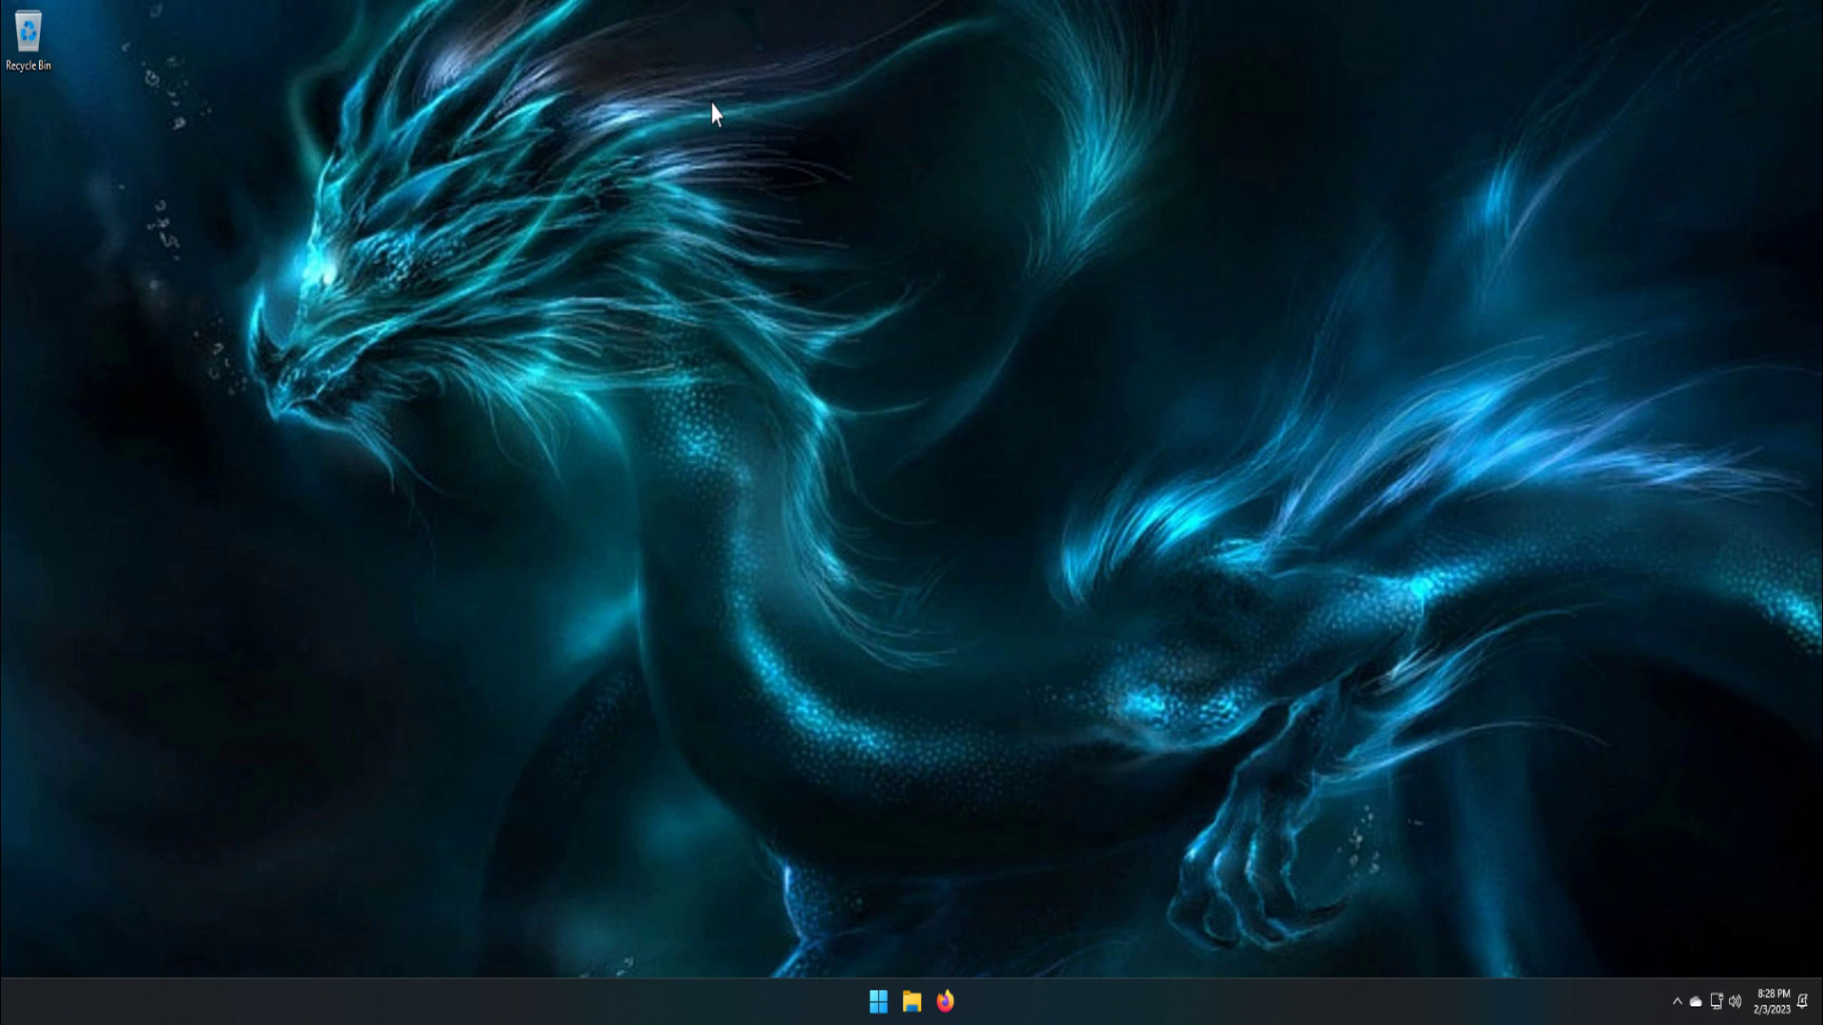
# Search the Start menu for gpedit.msc.
pyautogui.click(879, 1001)
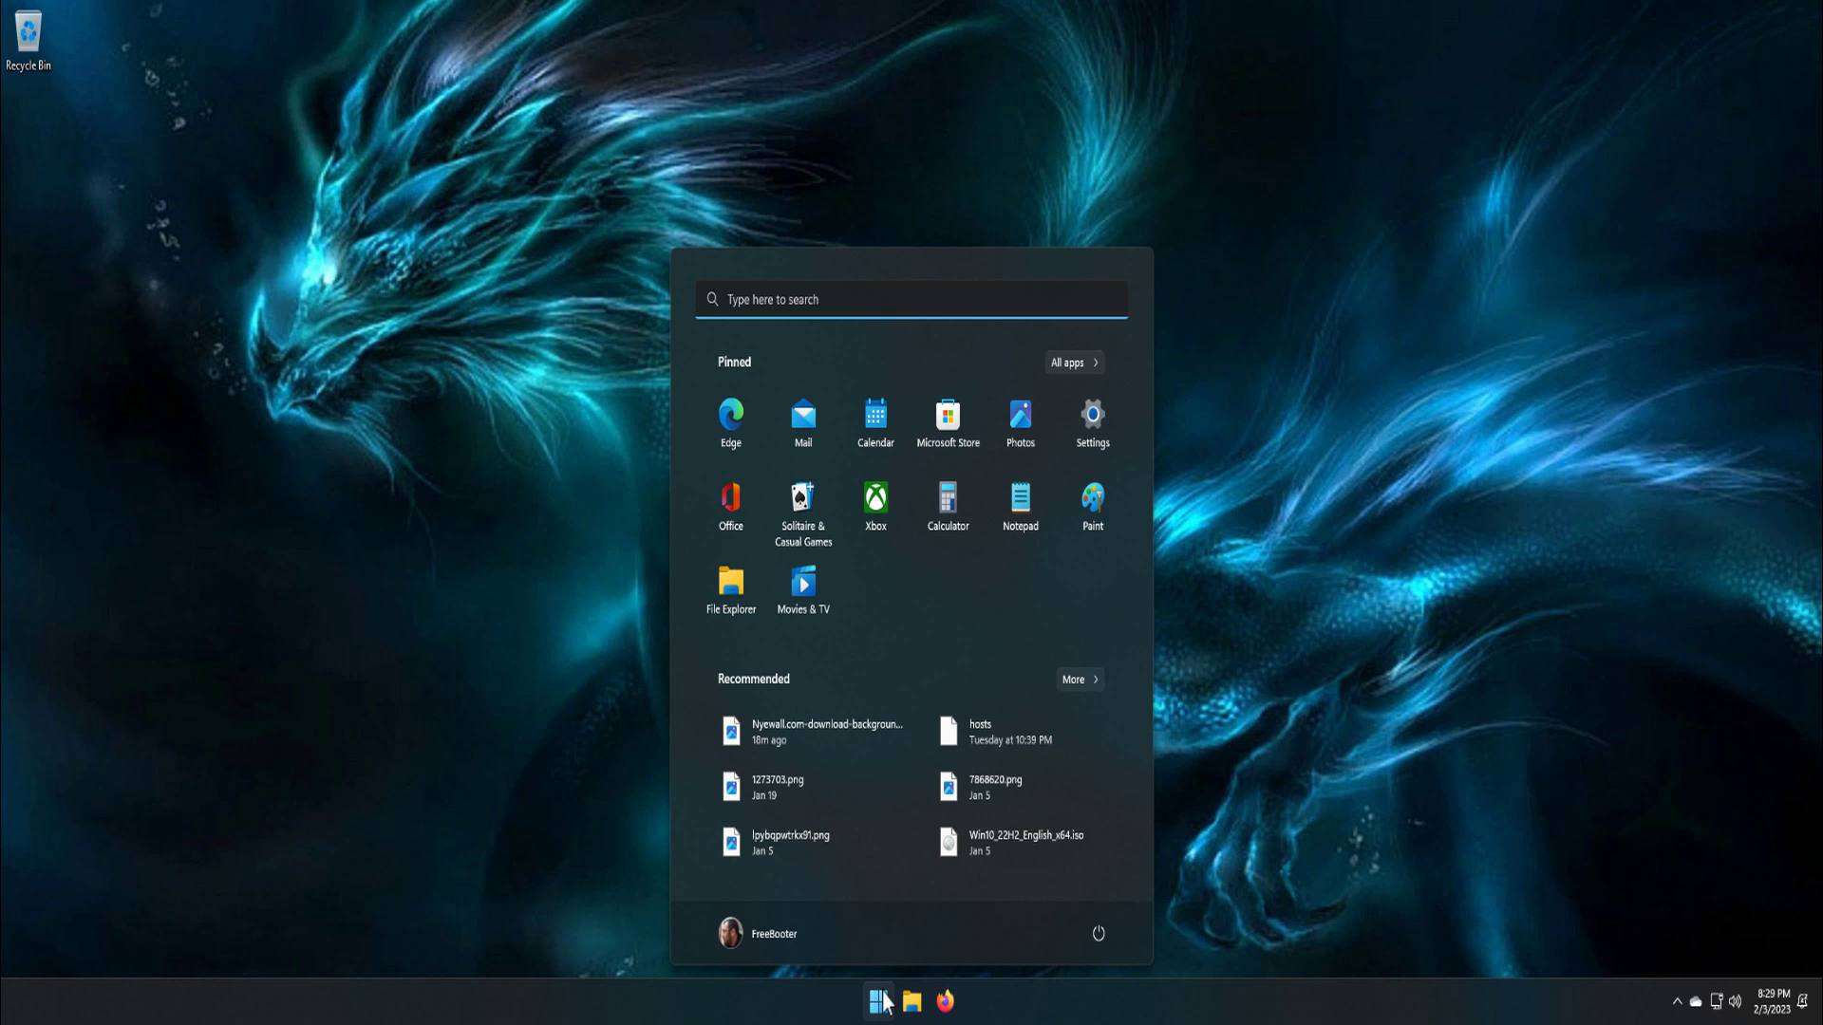
pyautogui.write('gp')
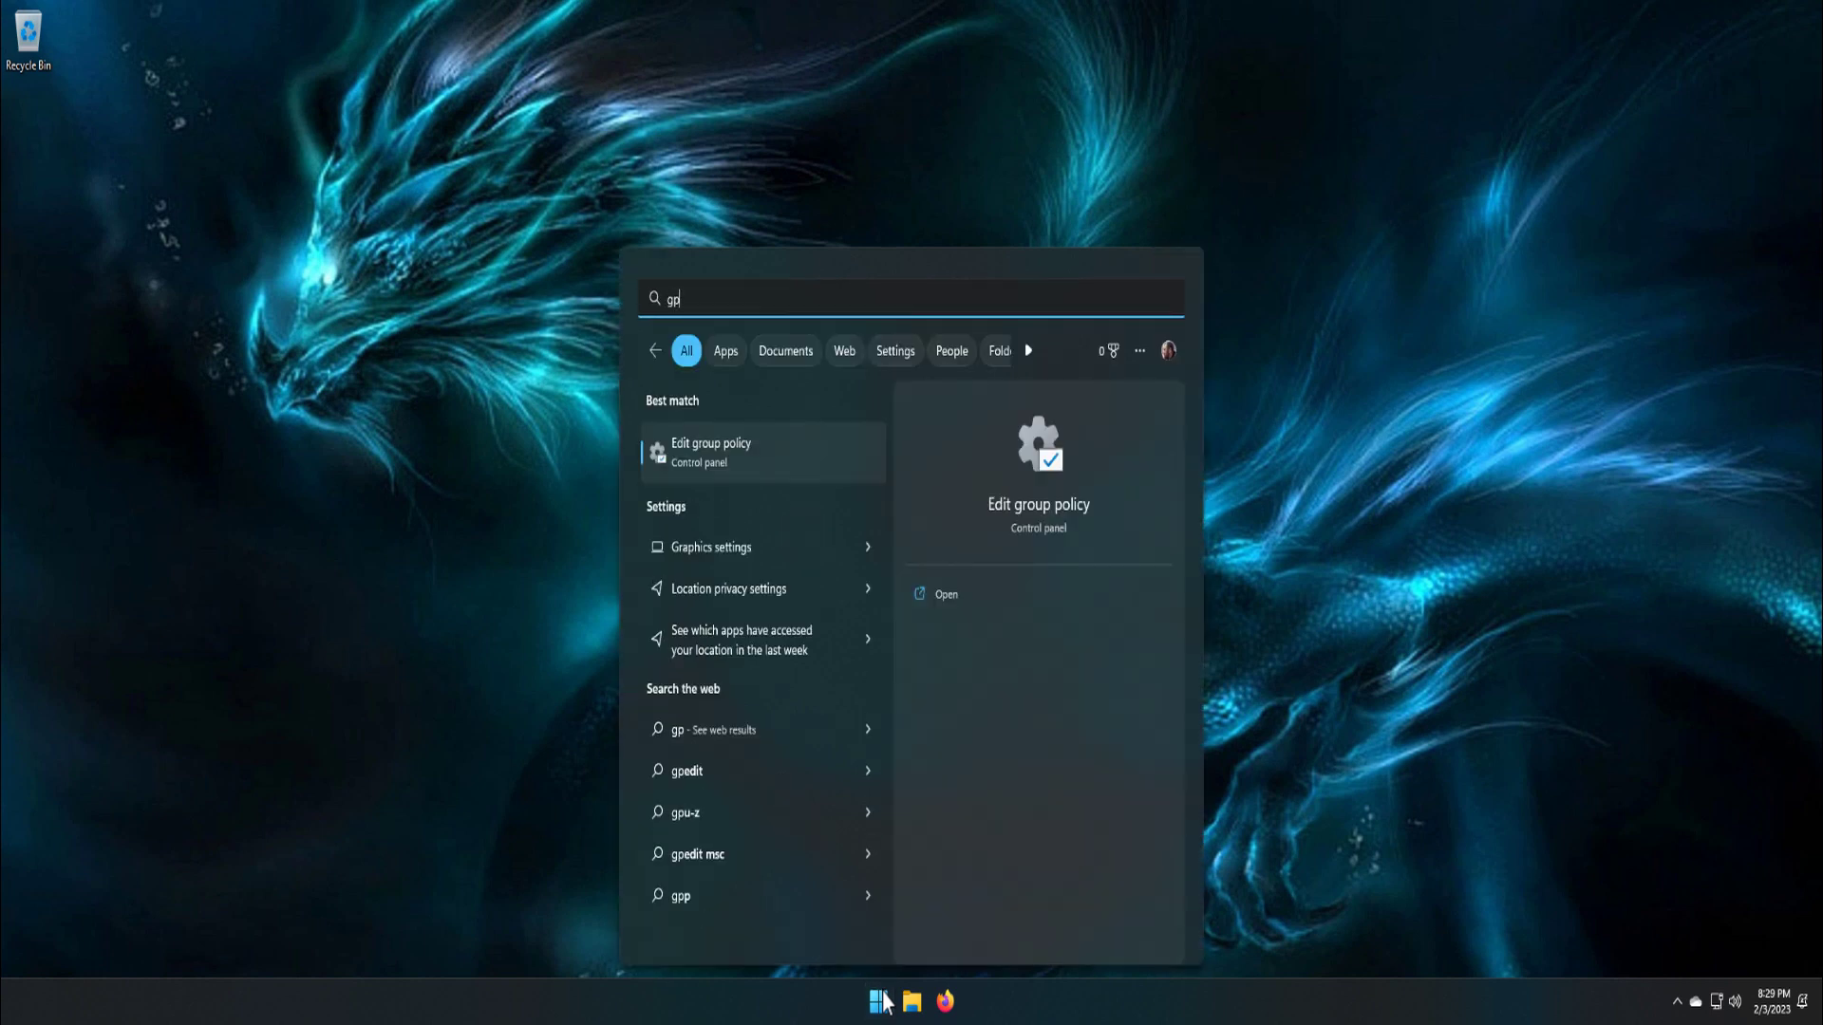
pyautogui.write('edit')
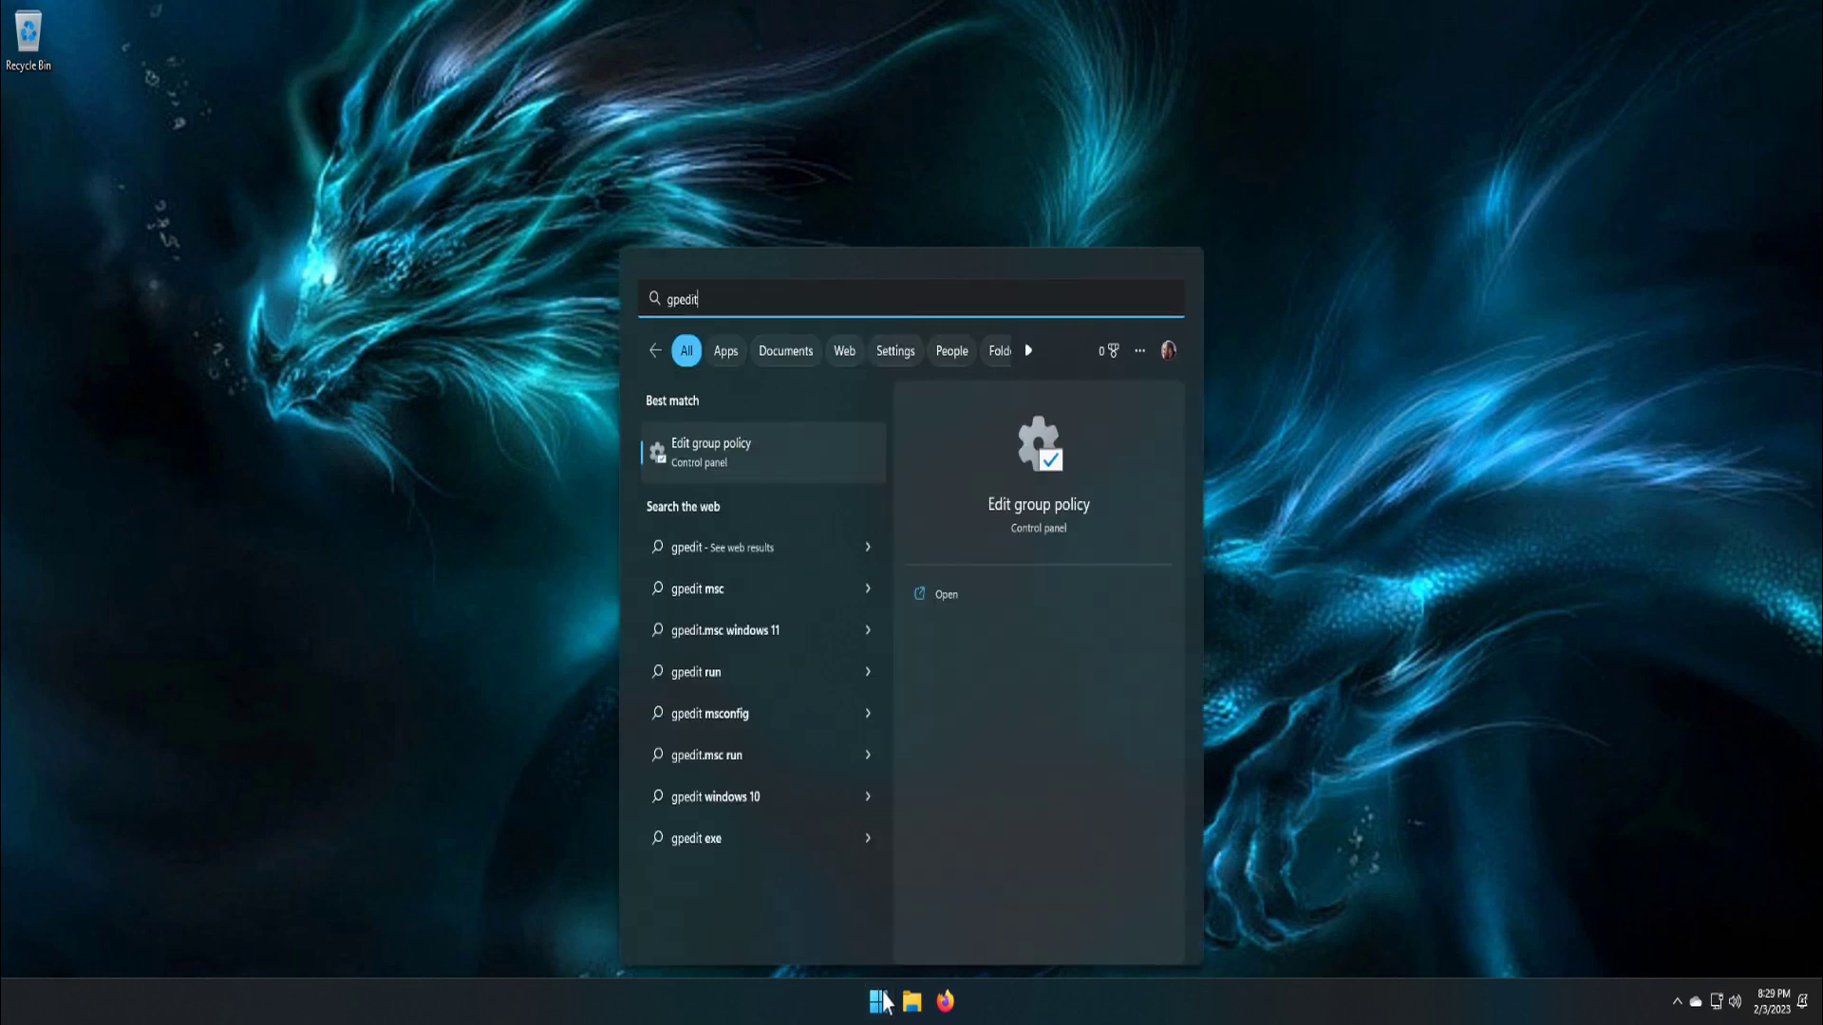
pyautogui.write('.msc')
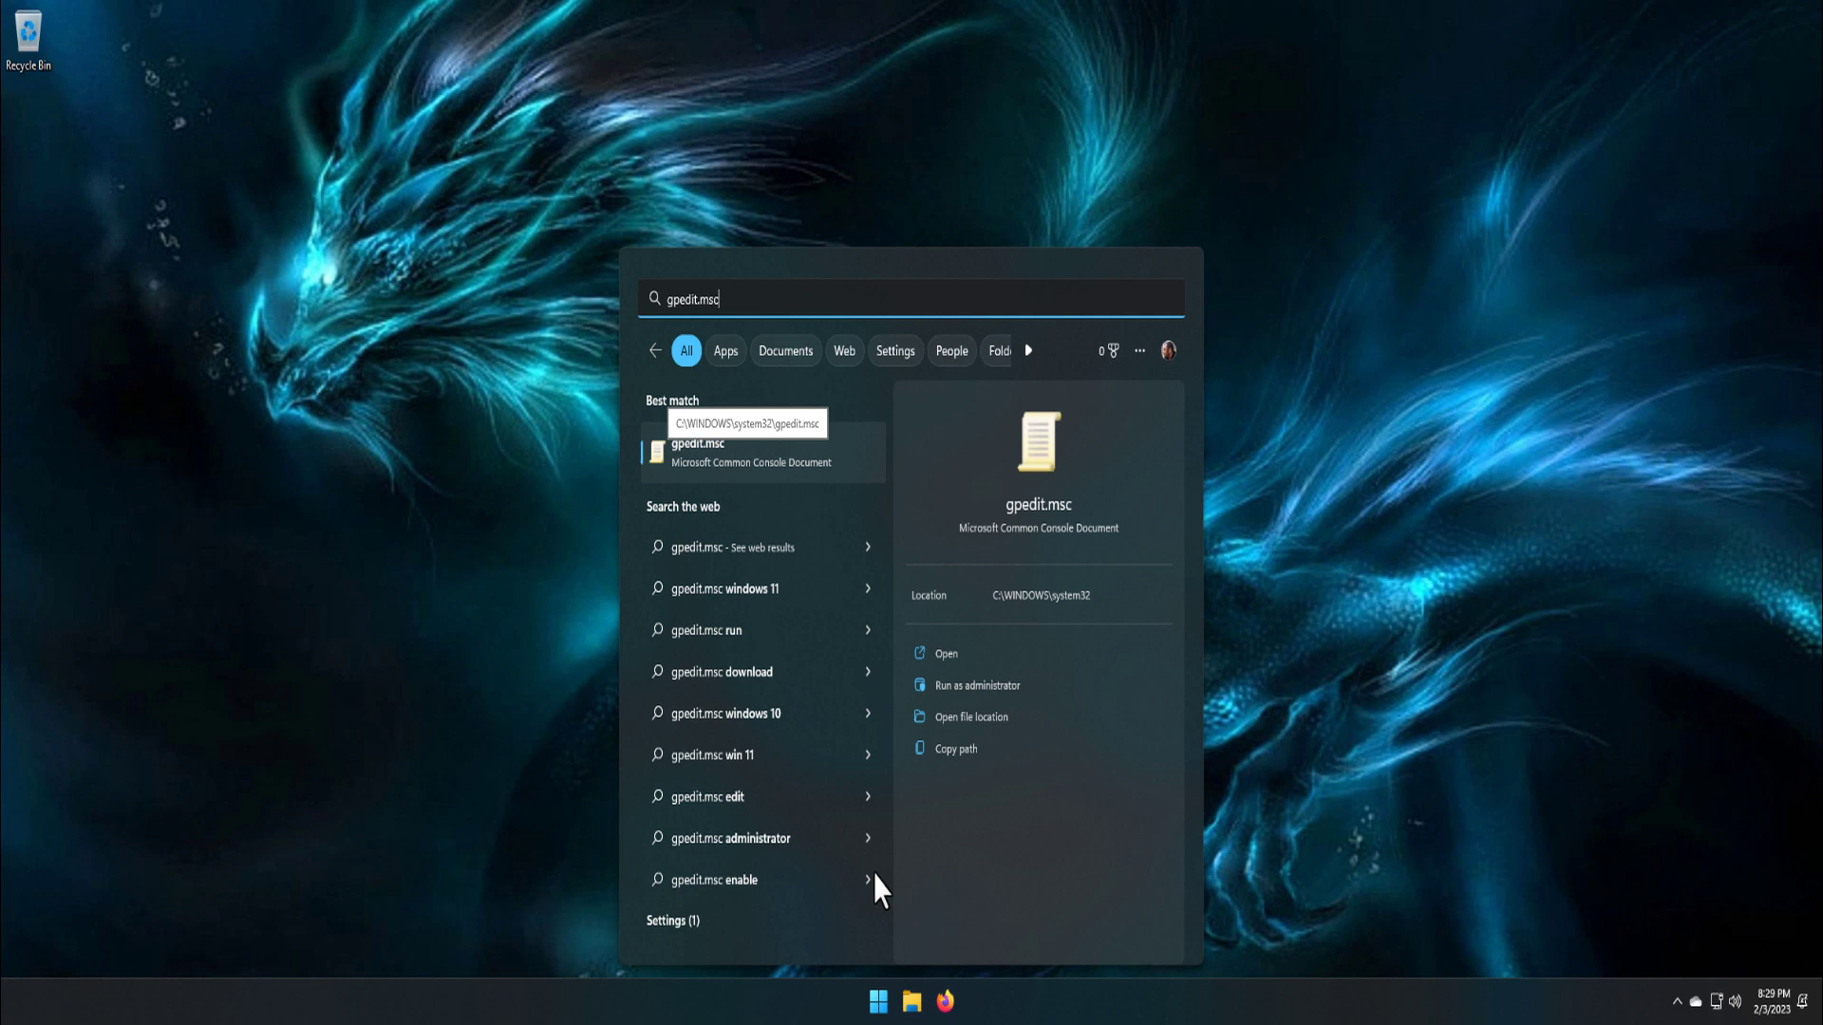
# Launch the Local Group Policy Editor, centre it, and enlarge the window and tree pane.
pyautogui.click(846, 454)
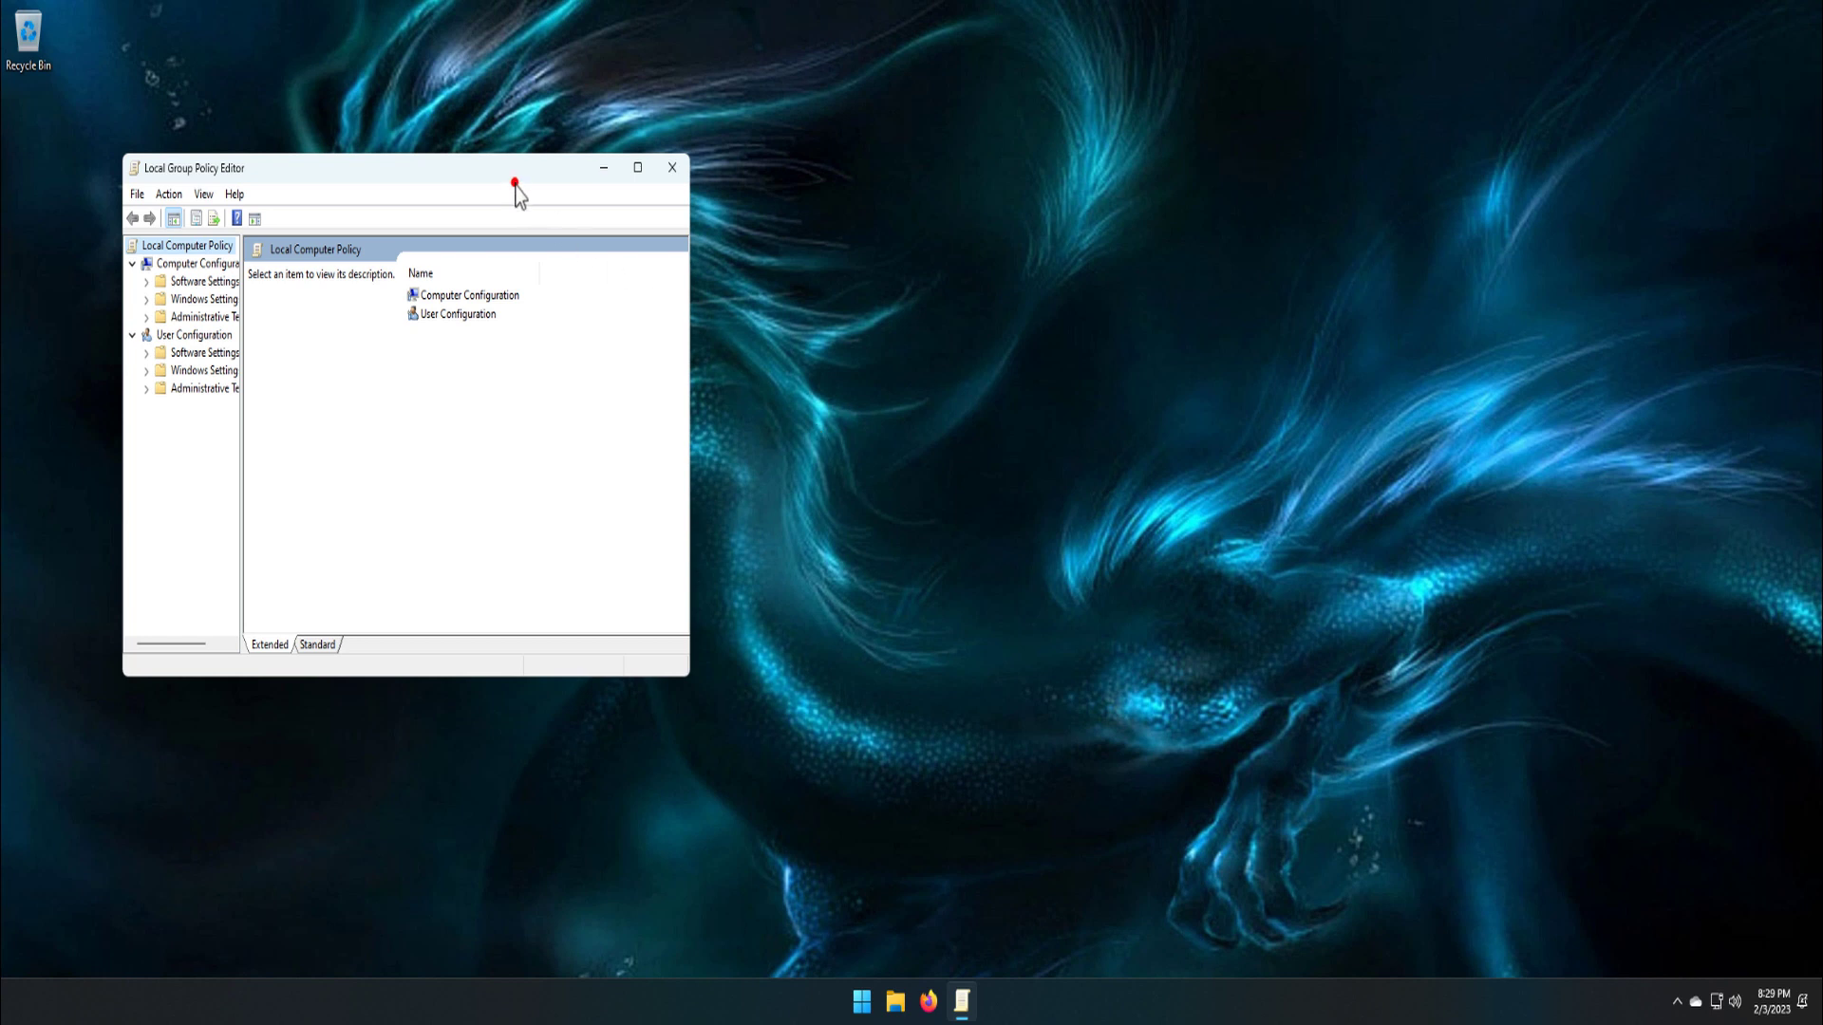
pyautogui.moveTo(514, 181); pyautogui.dragTo(988, 142)
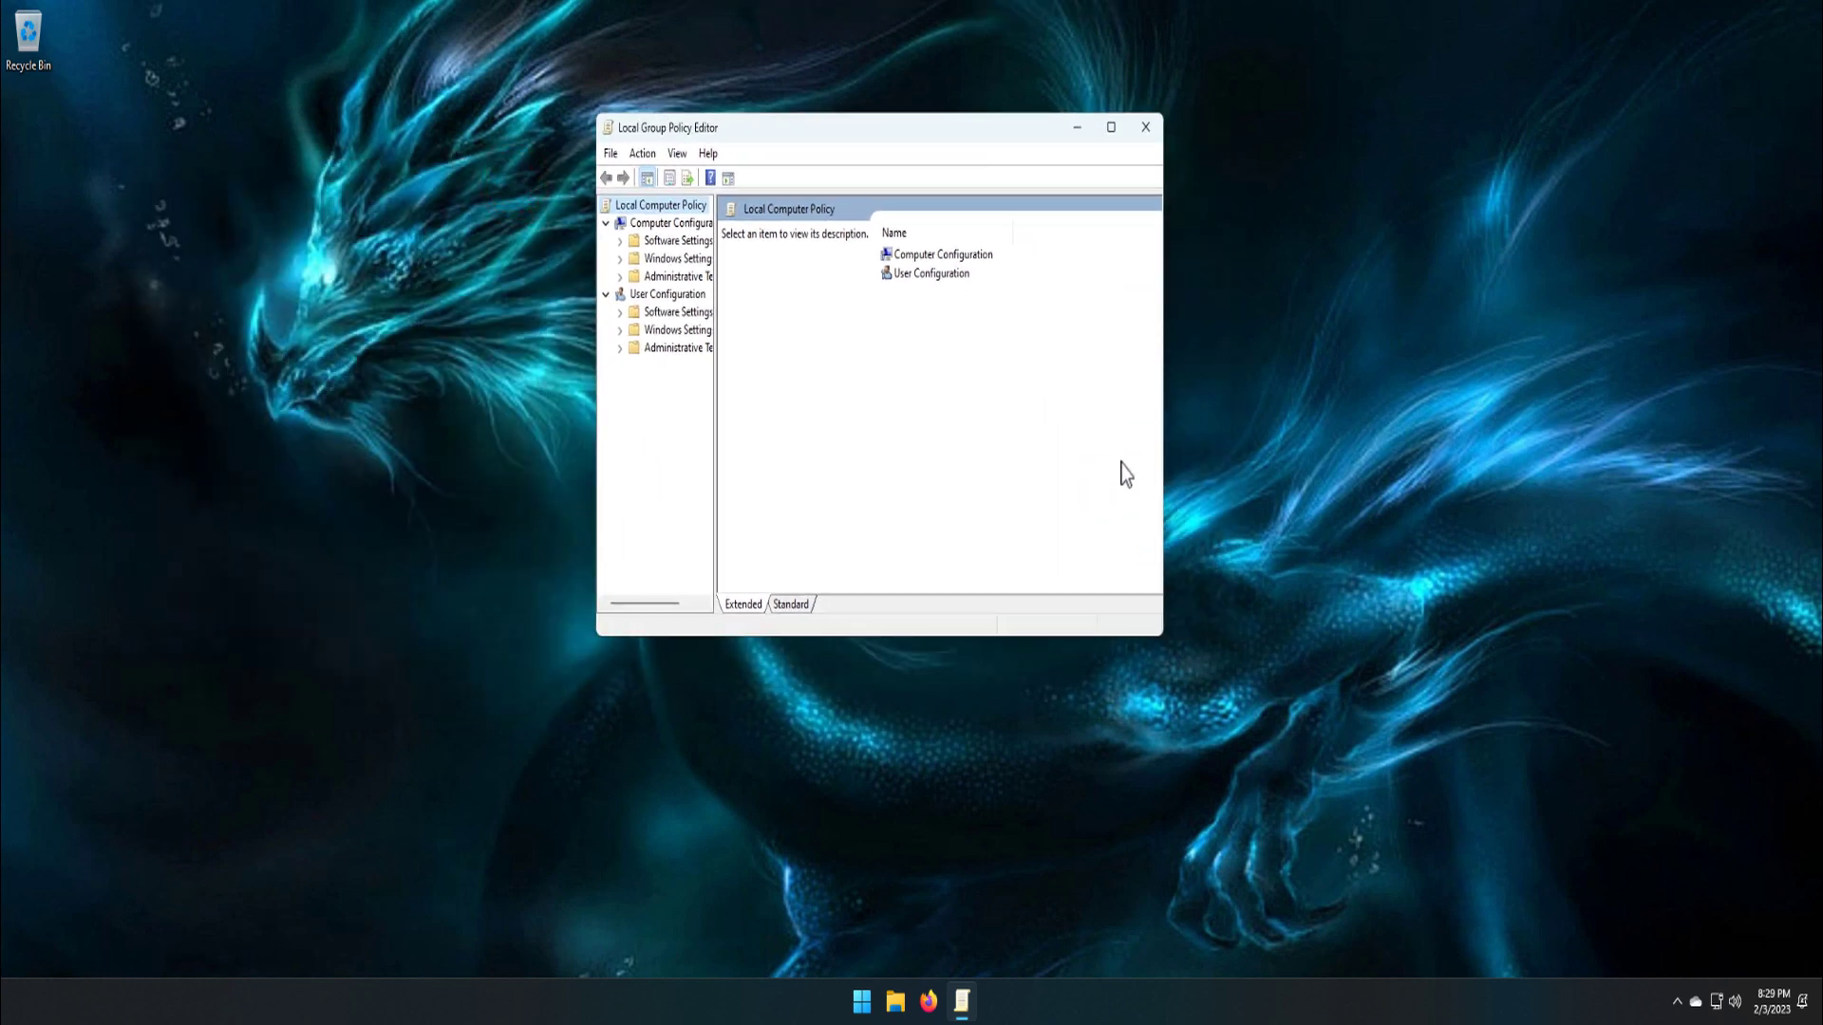
pyautogui.moveTo(1163, 574); pyautogui.dragTo(1381, 585)
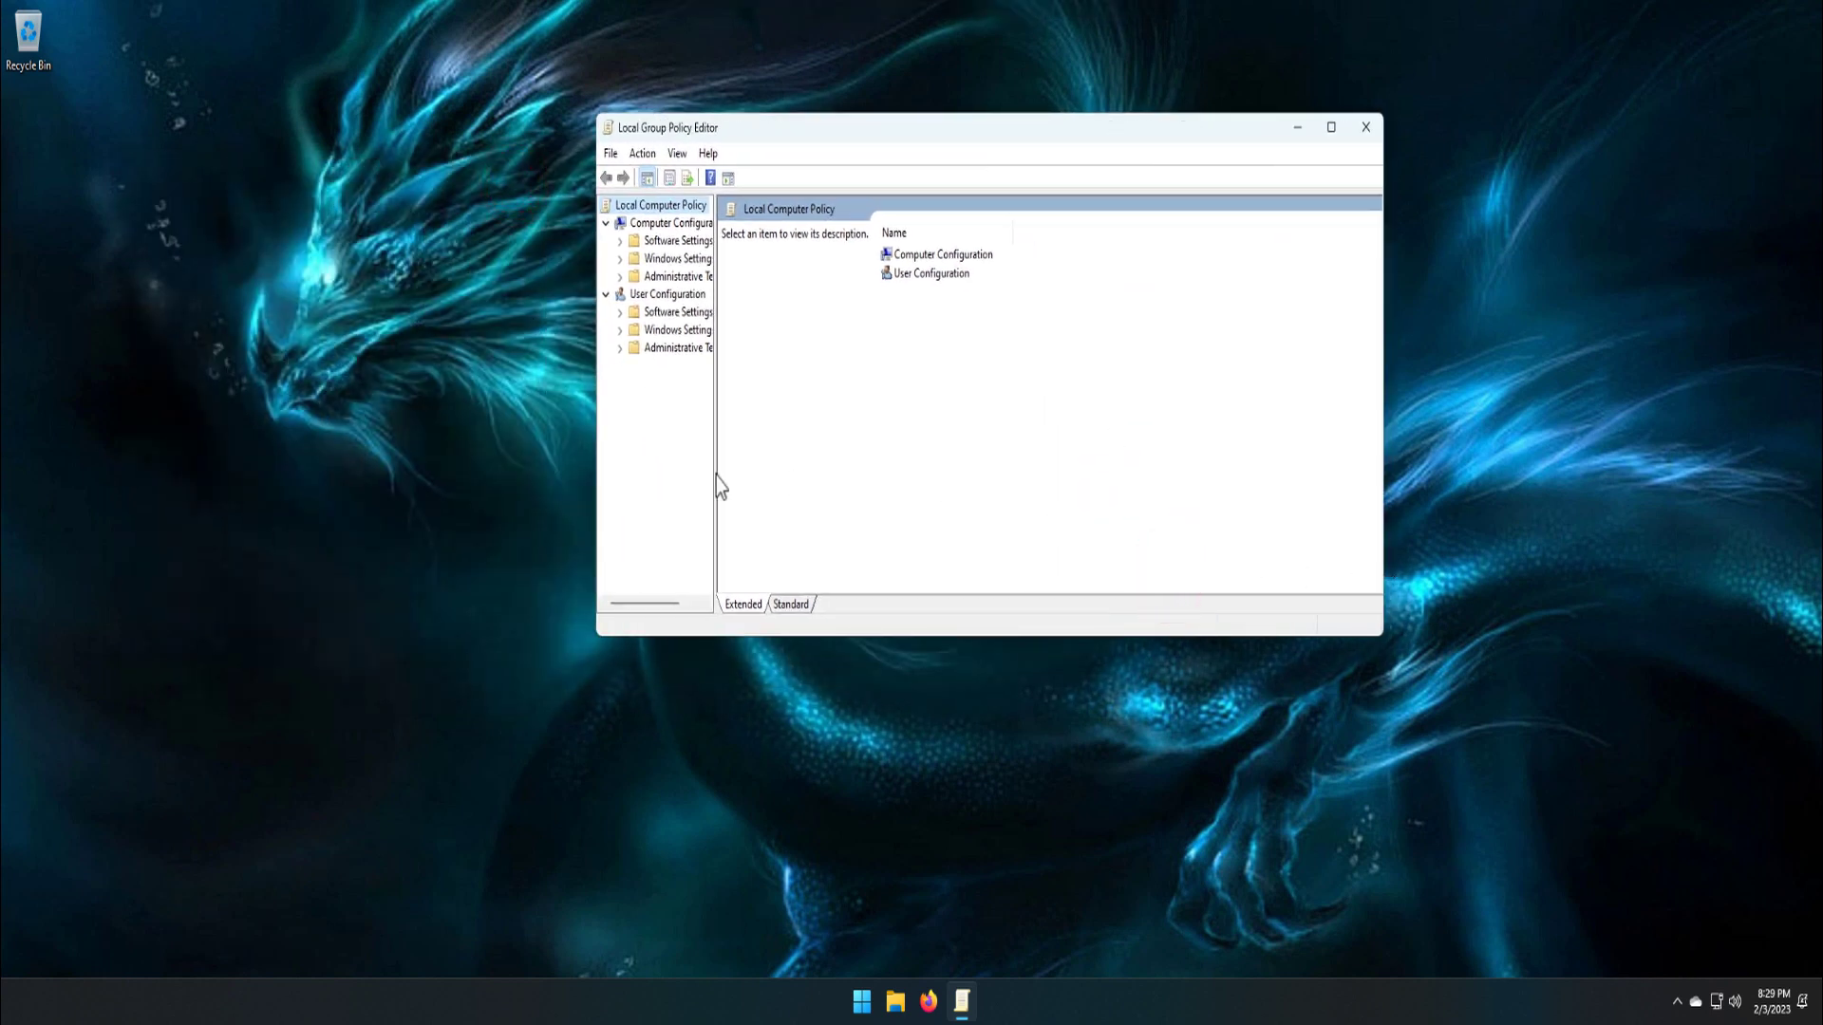
pyautogui.moveTo(715, 472); pyautogui.dragTo(796, 470)
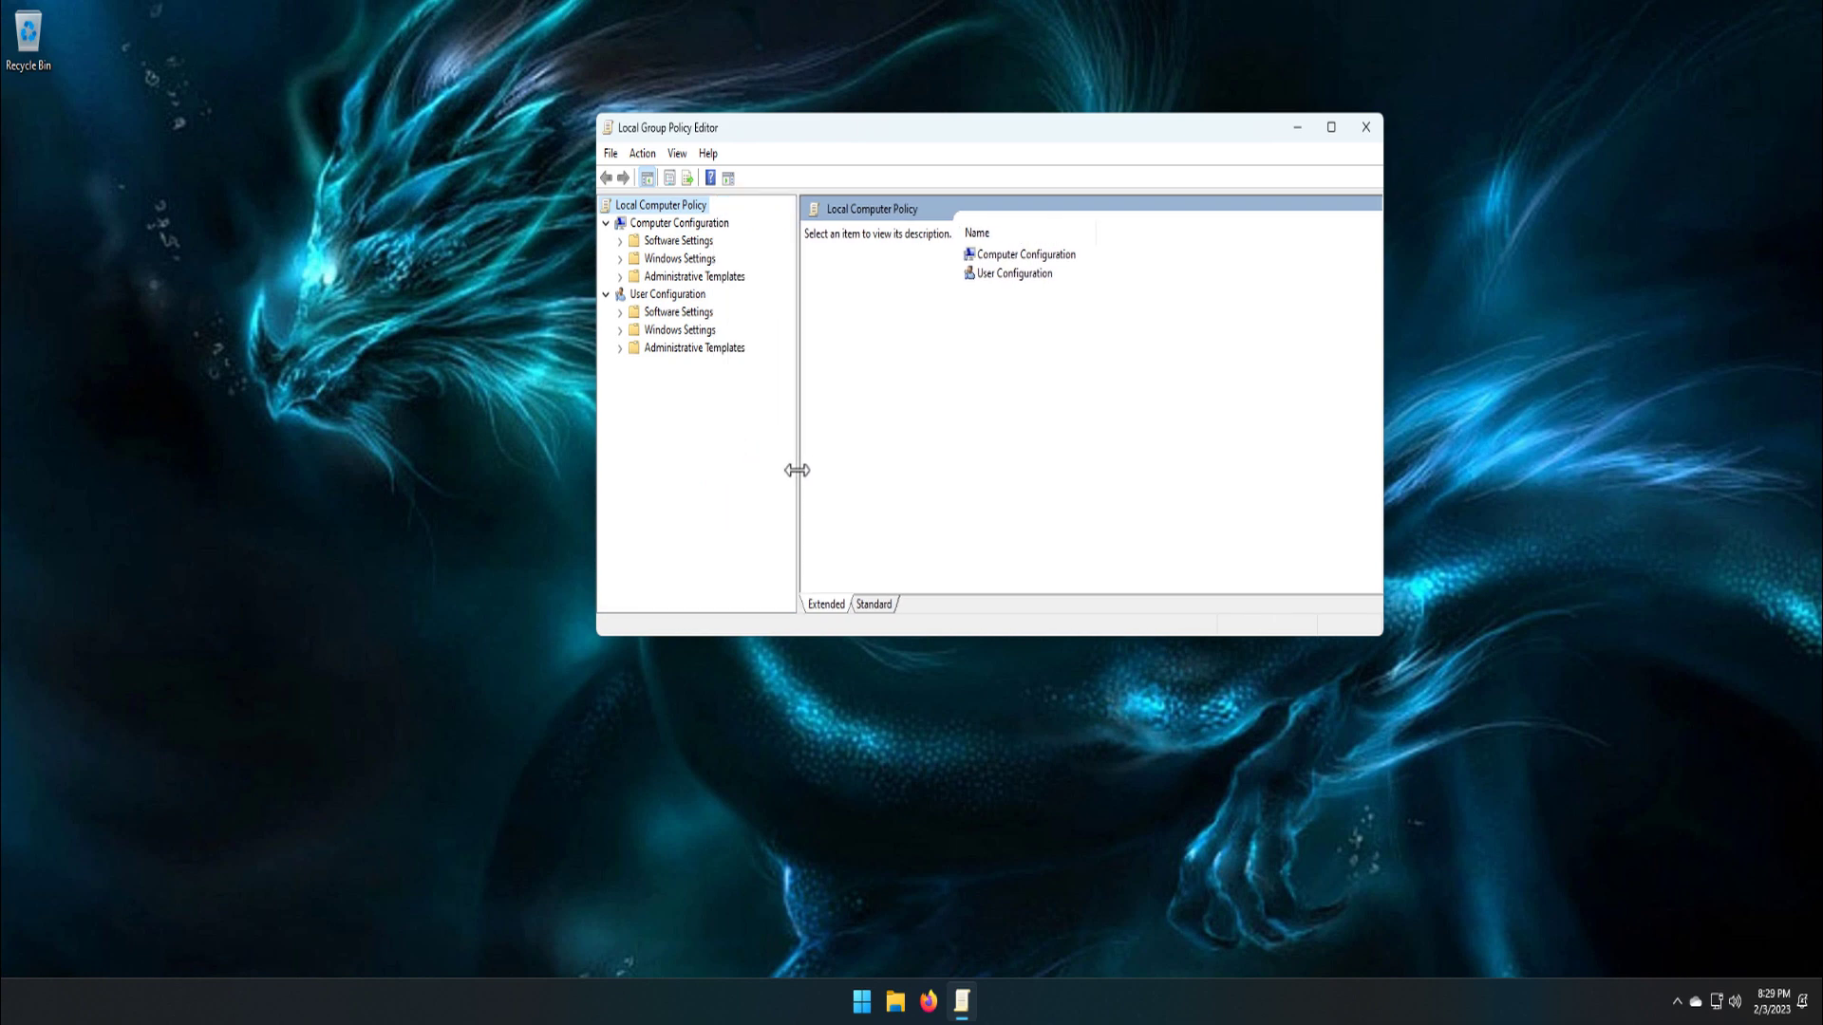
pyautogui.moveTo(913, 636); pyautogui.dragTo(950, 918)
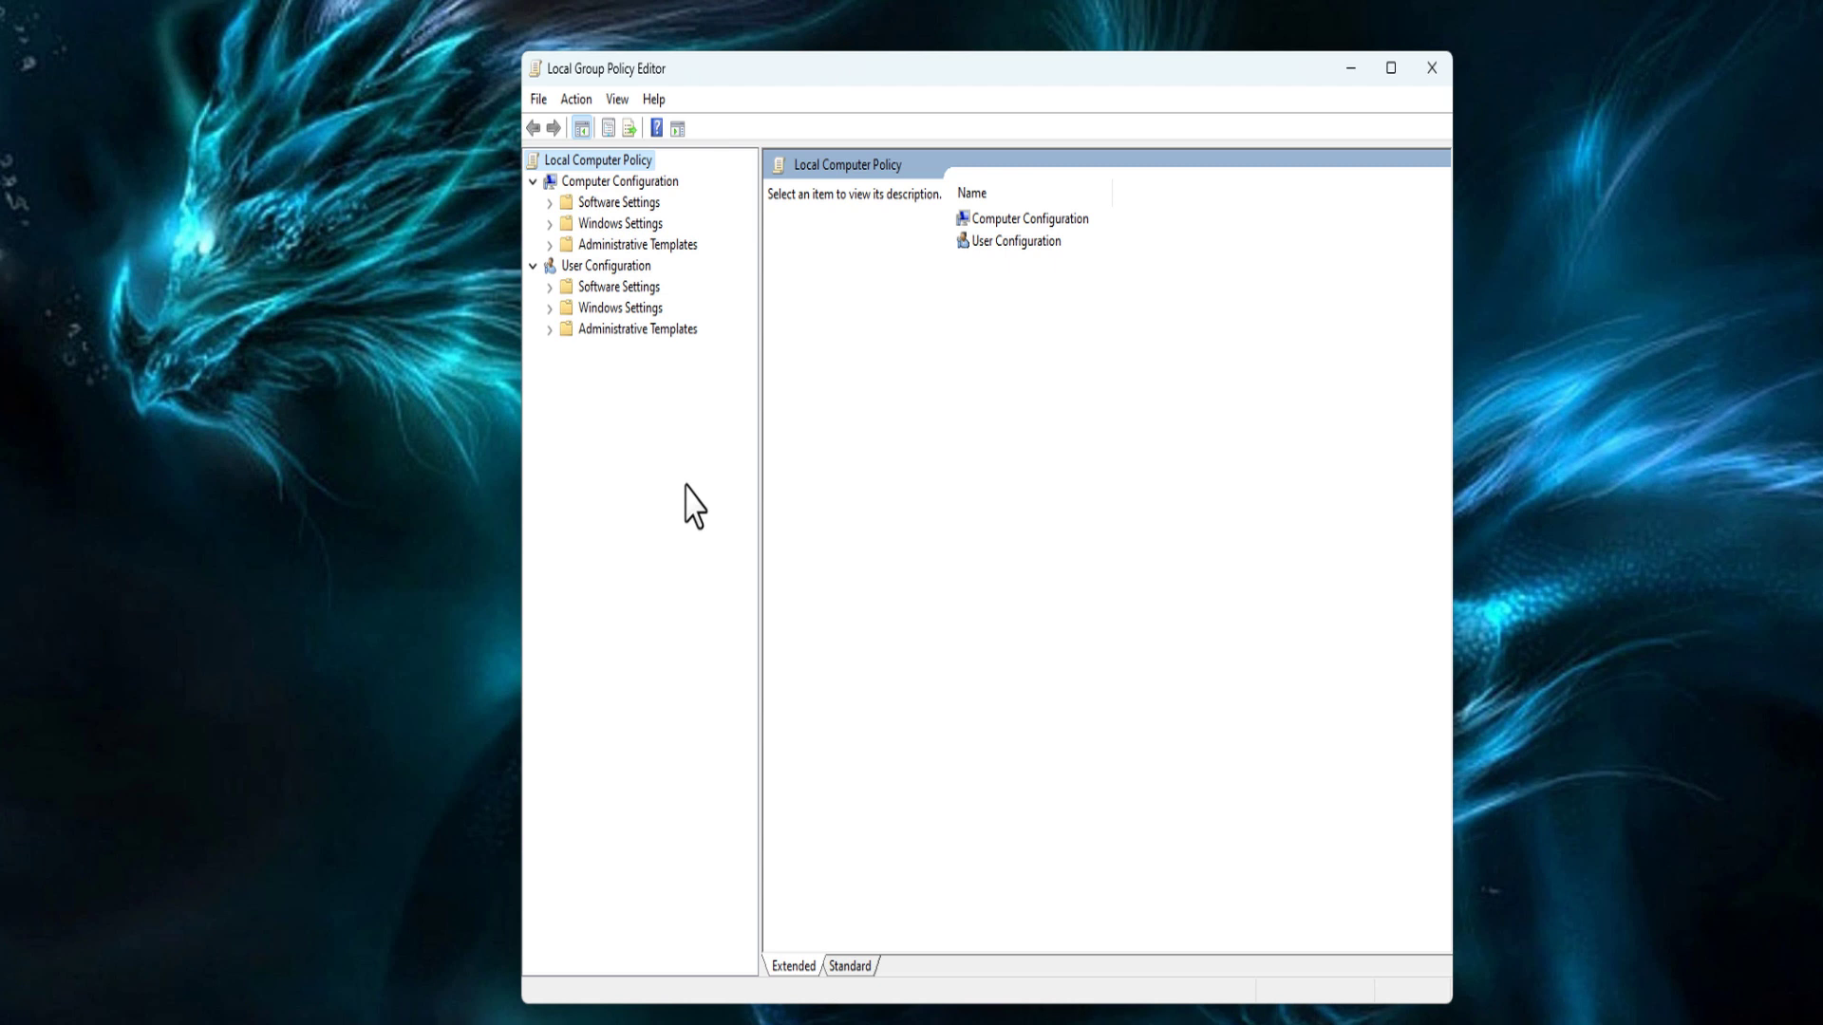
# Navigate Computer Configuration > Administrative Templates > Windows Components into the OneDrive policy folder.
pyautogui.click(669, 180)
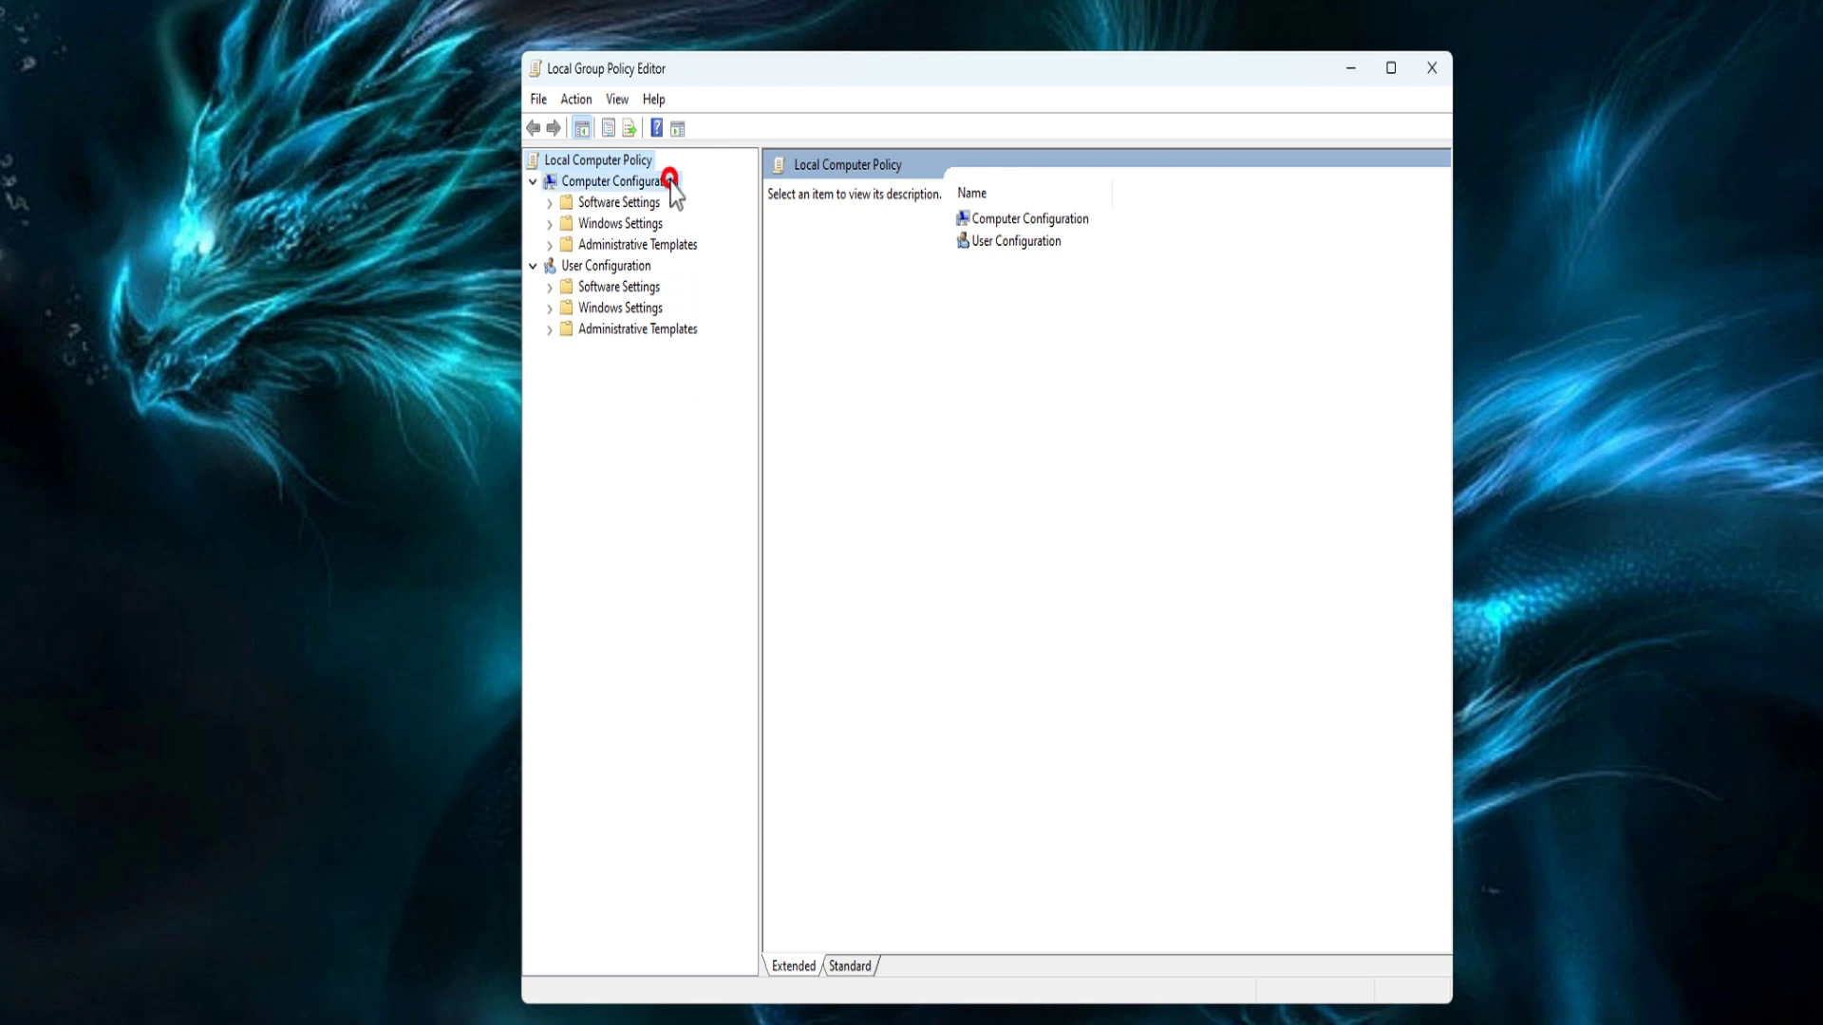
pyautogui.click(673, 245)
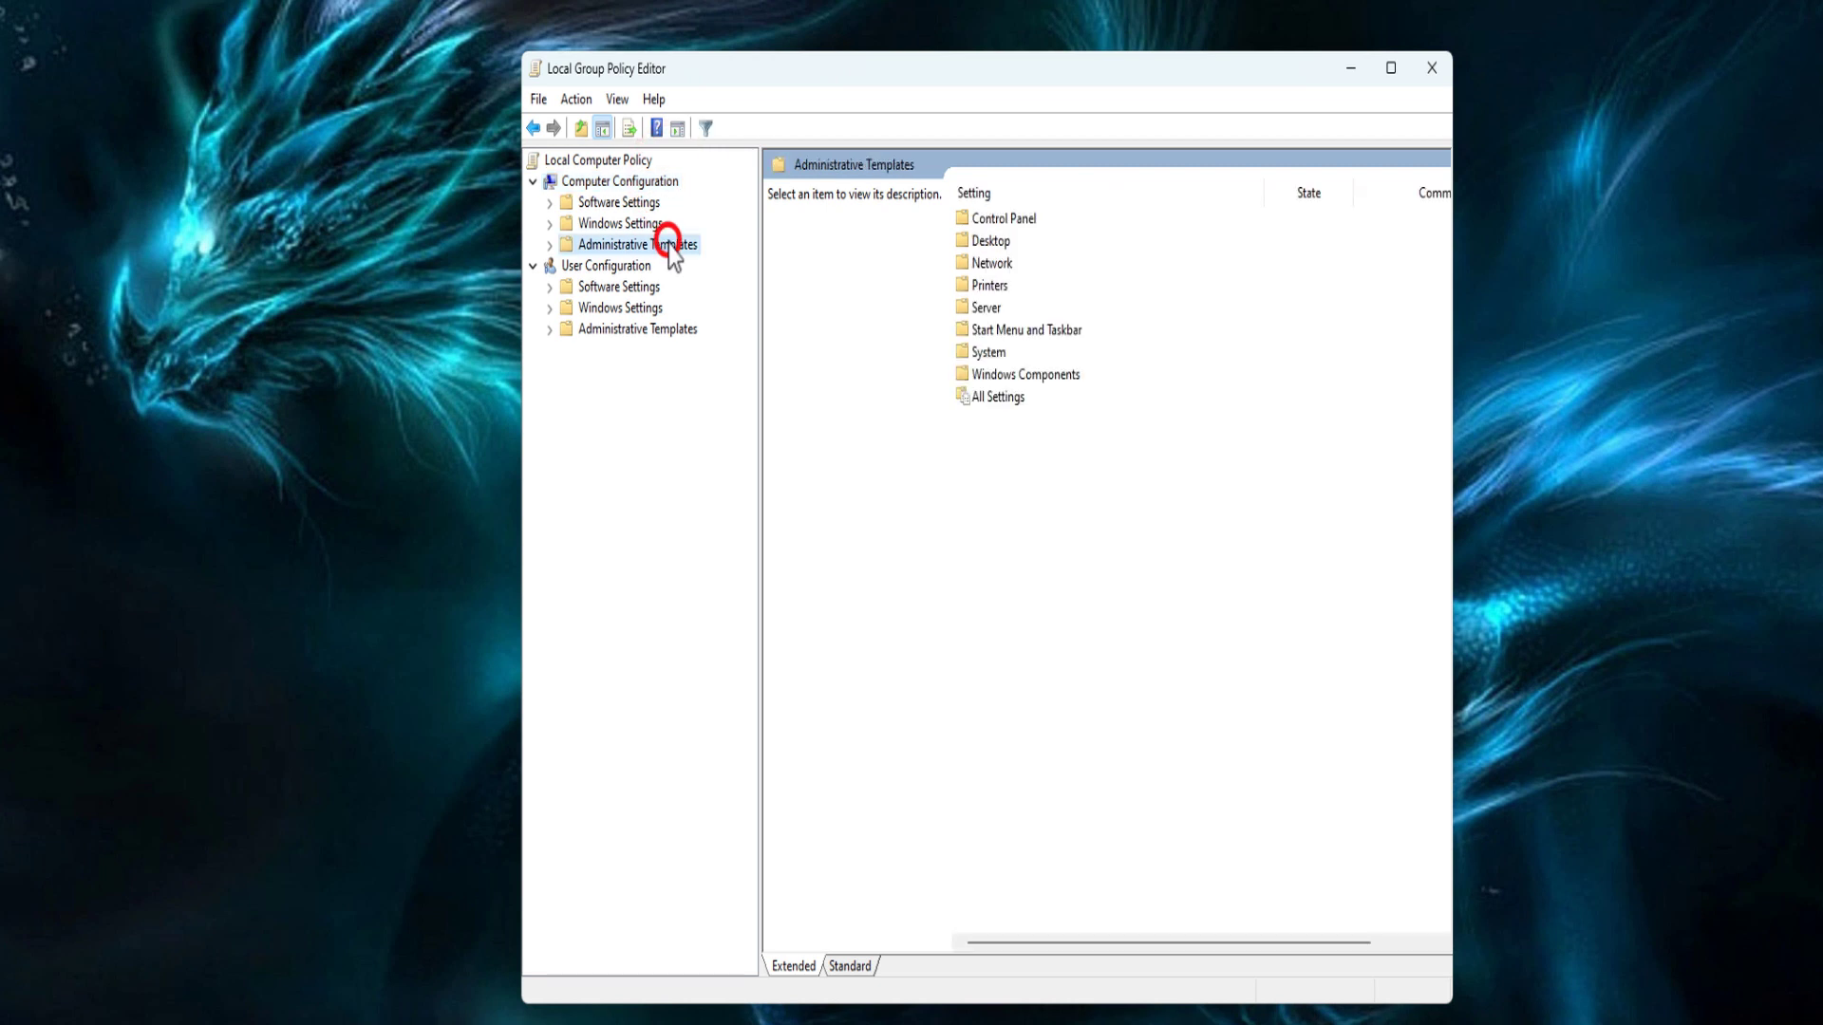
pyautogui.doubleClick(1040, 380)
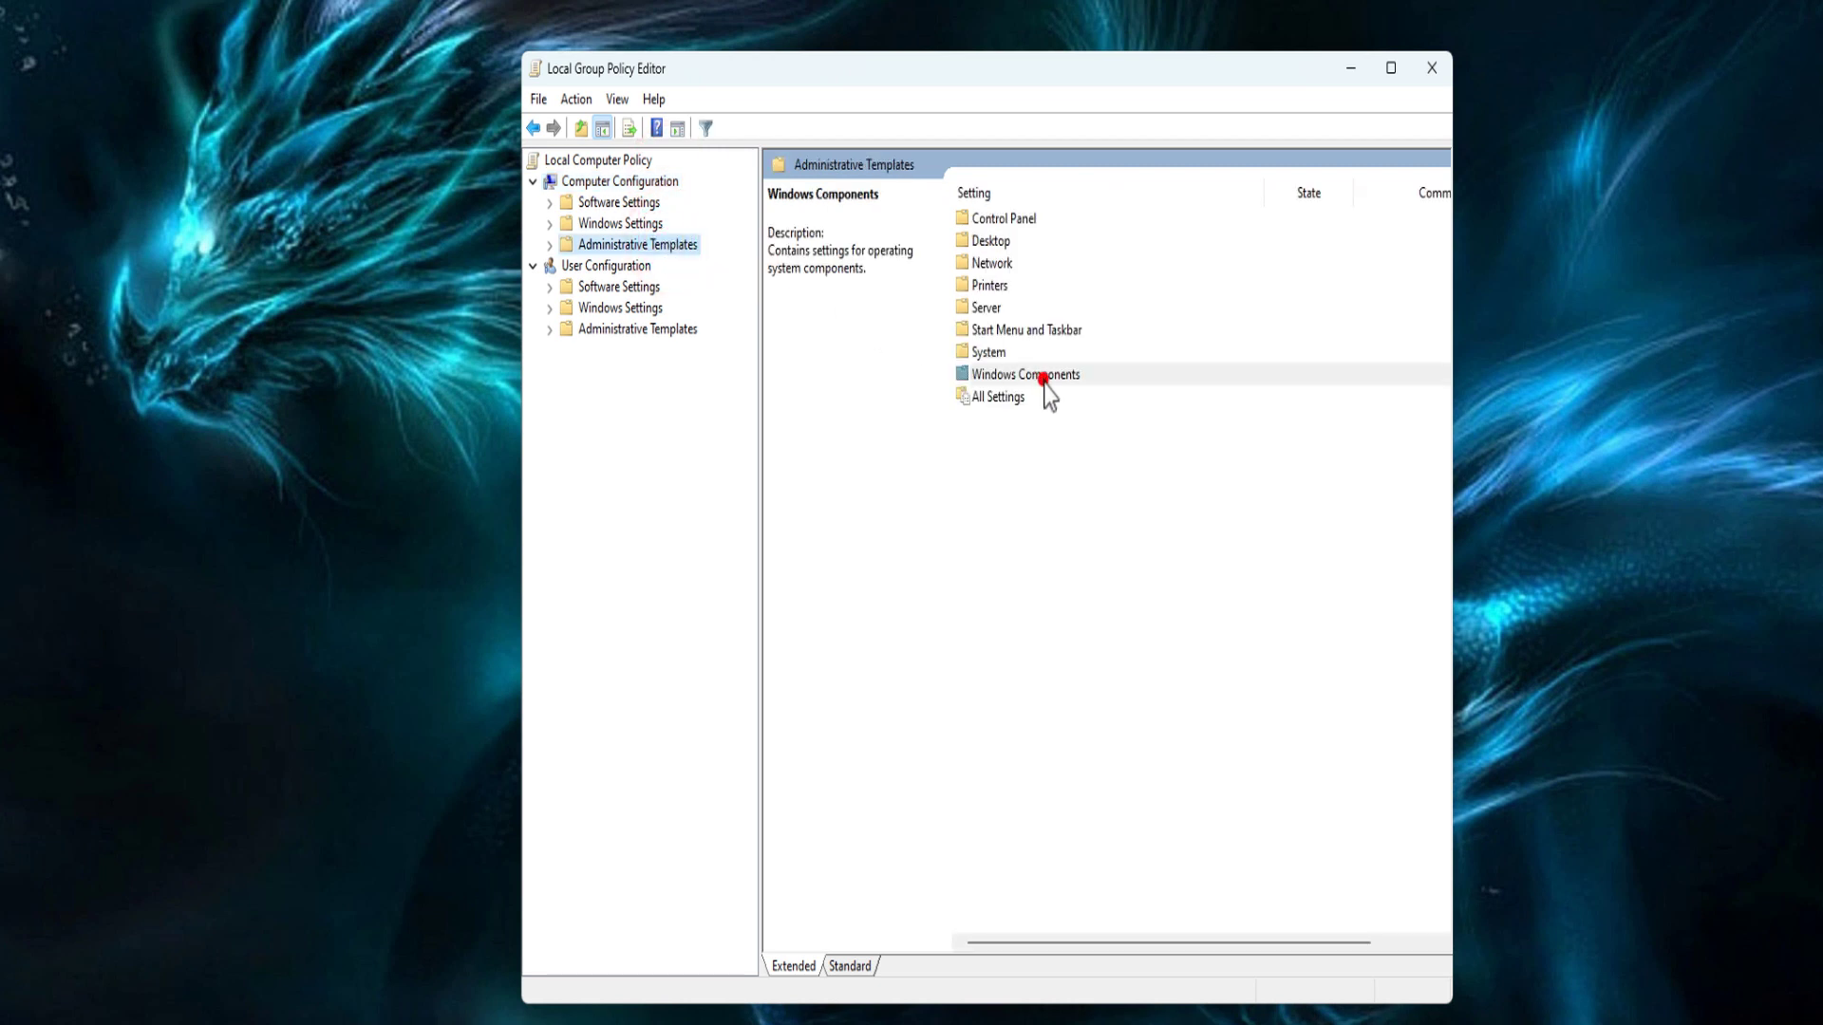
pyautogui.scroll(-3, 992, 432)
pyautogui.scroll(-17, 990, 422)
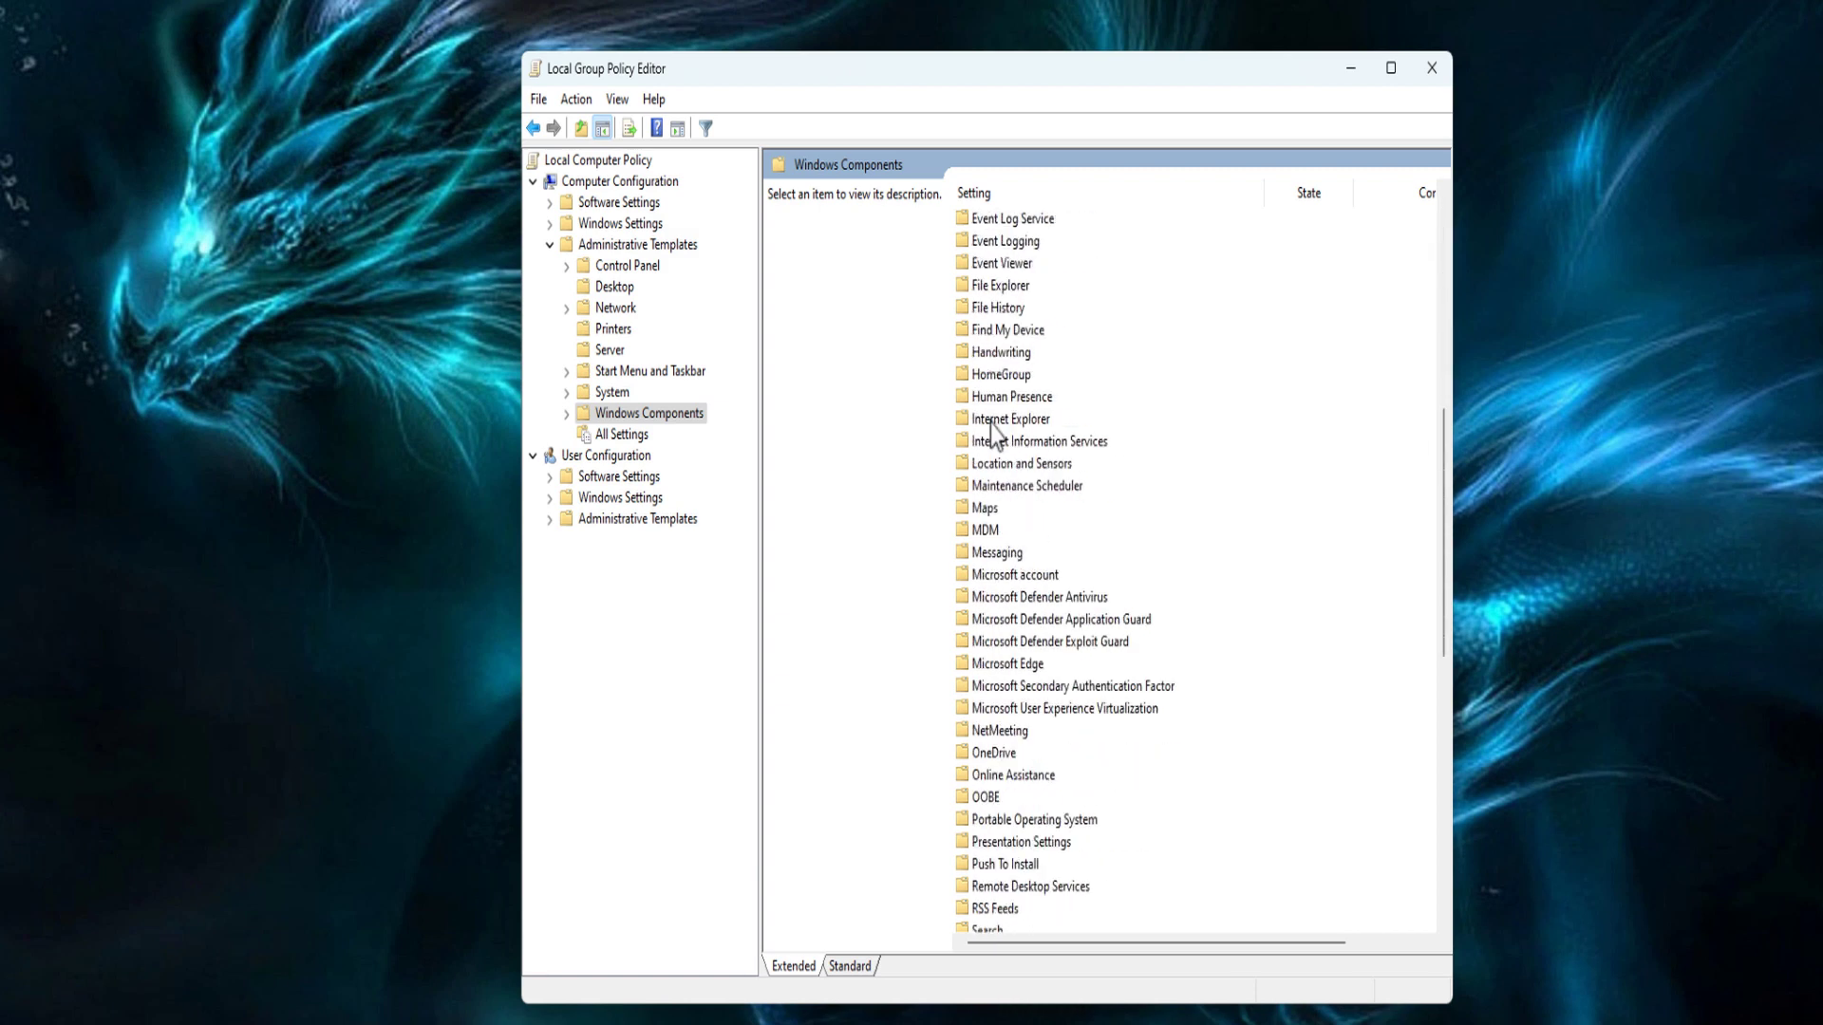
pyautogui.scroll(8, 990, 424)
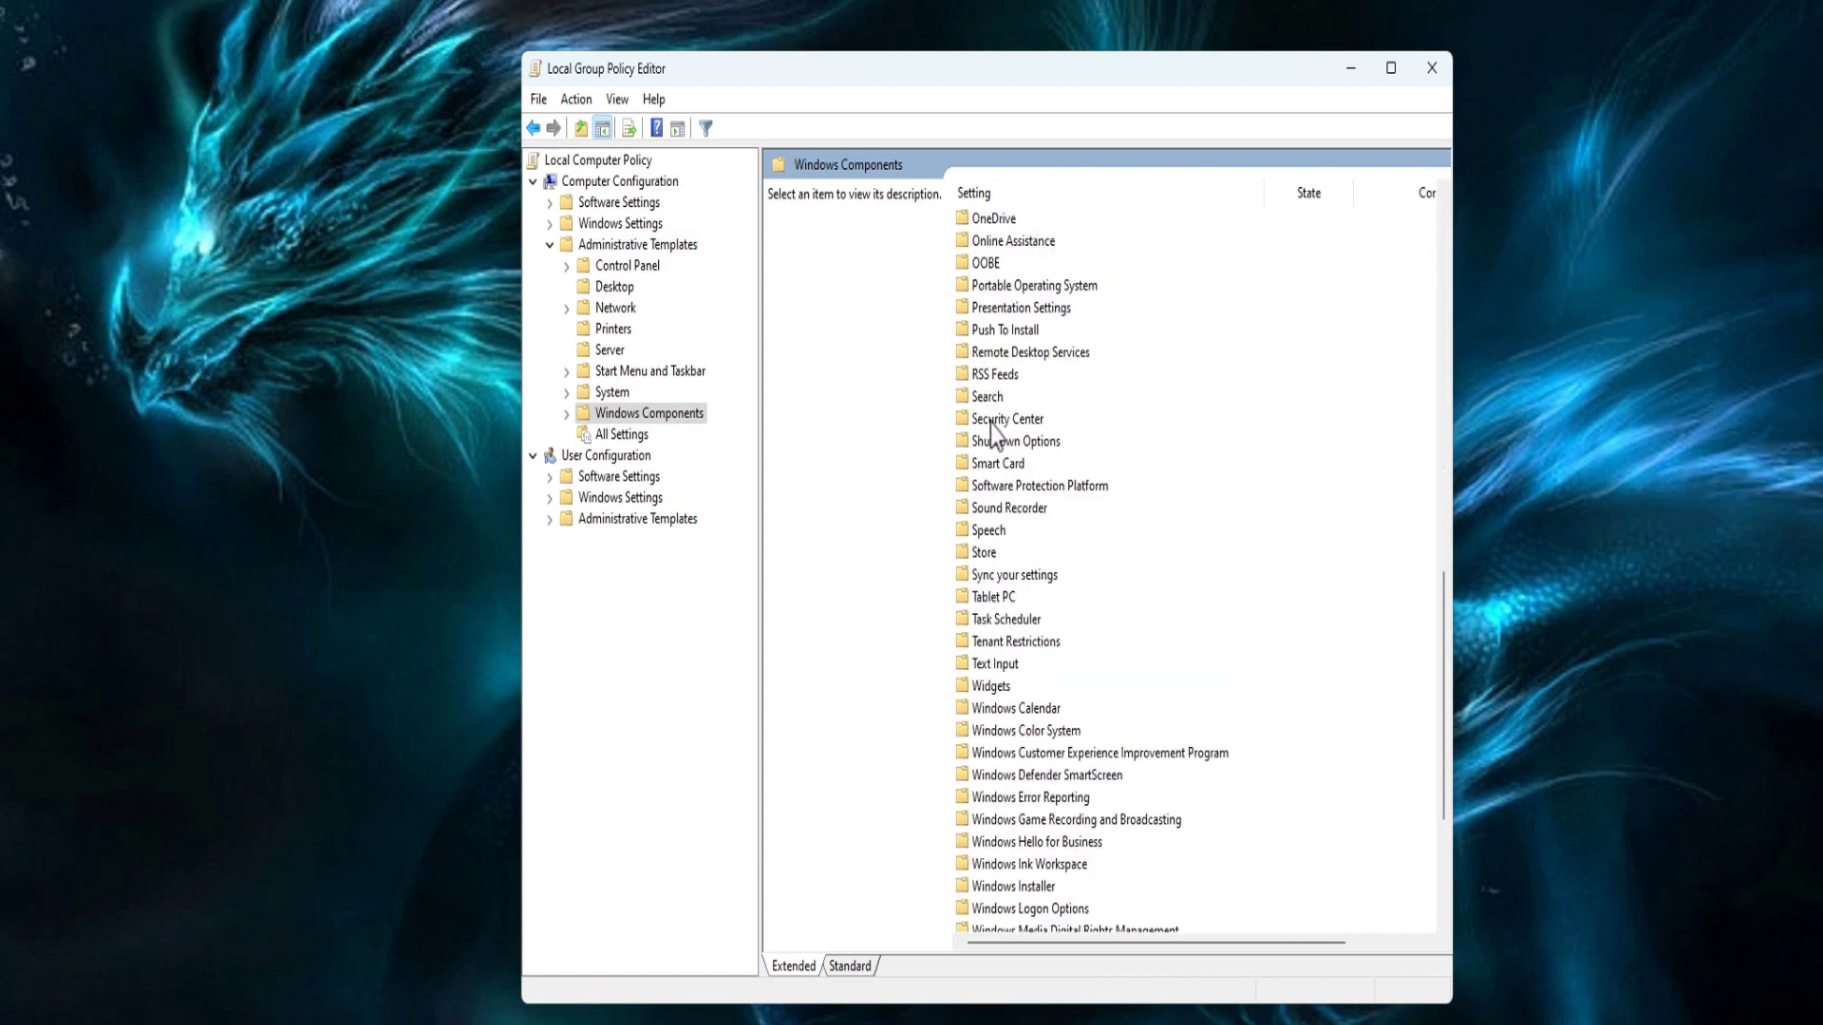
pyautogui.doubleClick(989, 417)
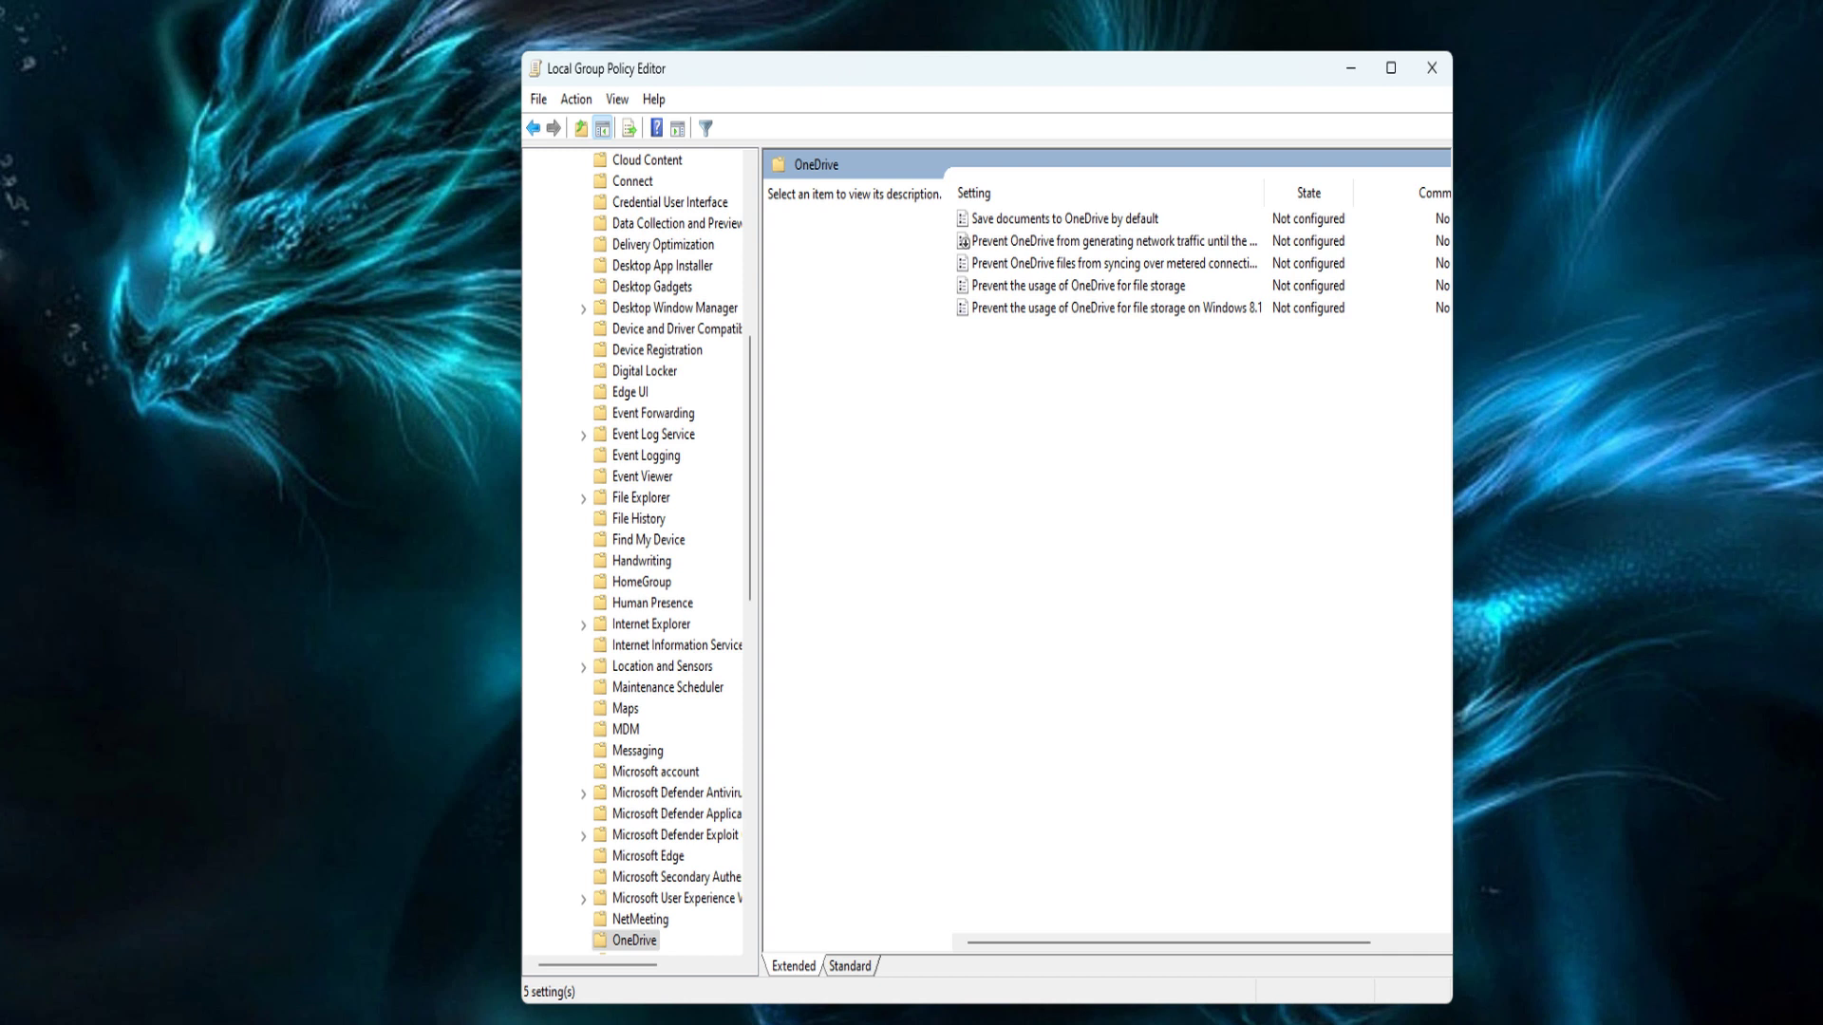
# Set 'Prevent the usage of OneDrive for file storage' to Enabled and apply it.
pyautogui.click(1137, 286)
pyautogui.doubleClick(1130, 287)
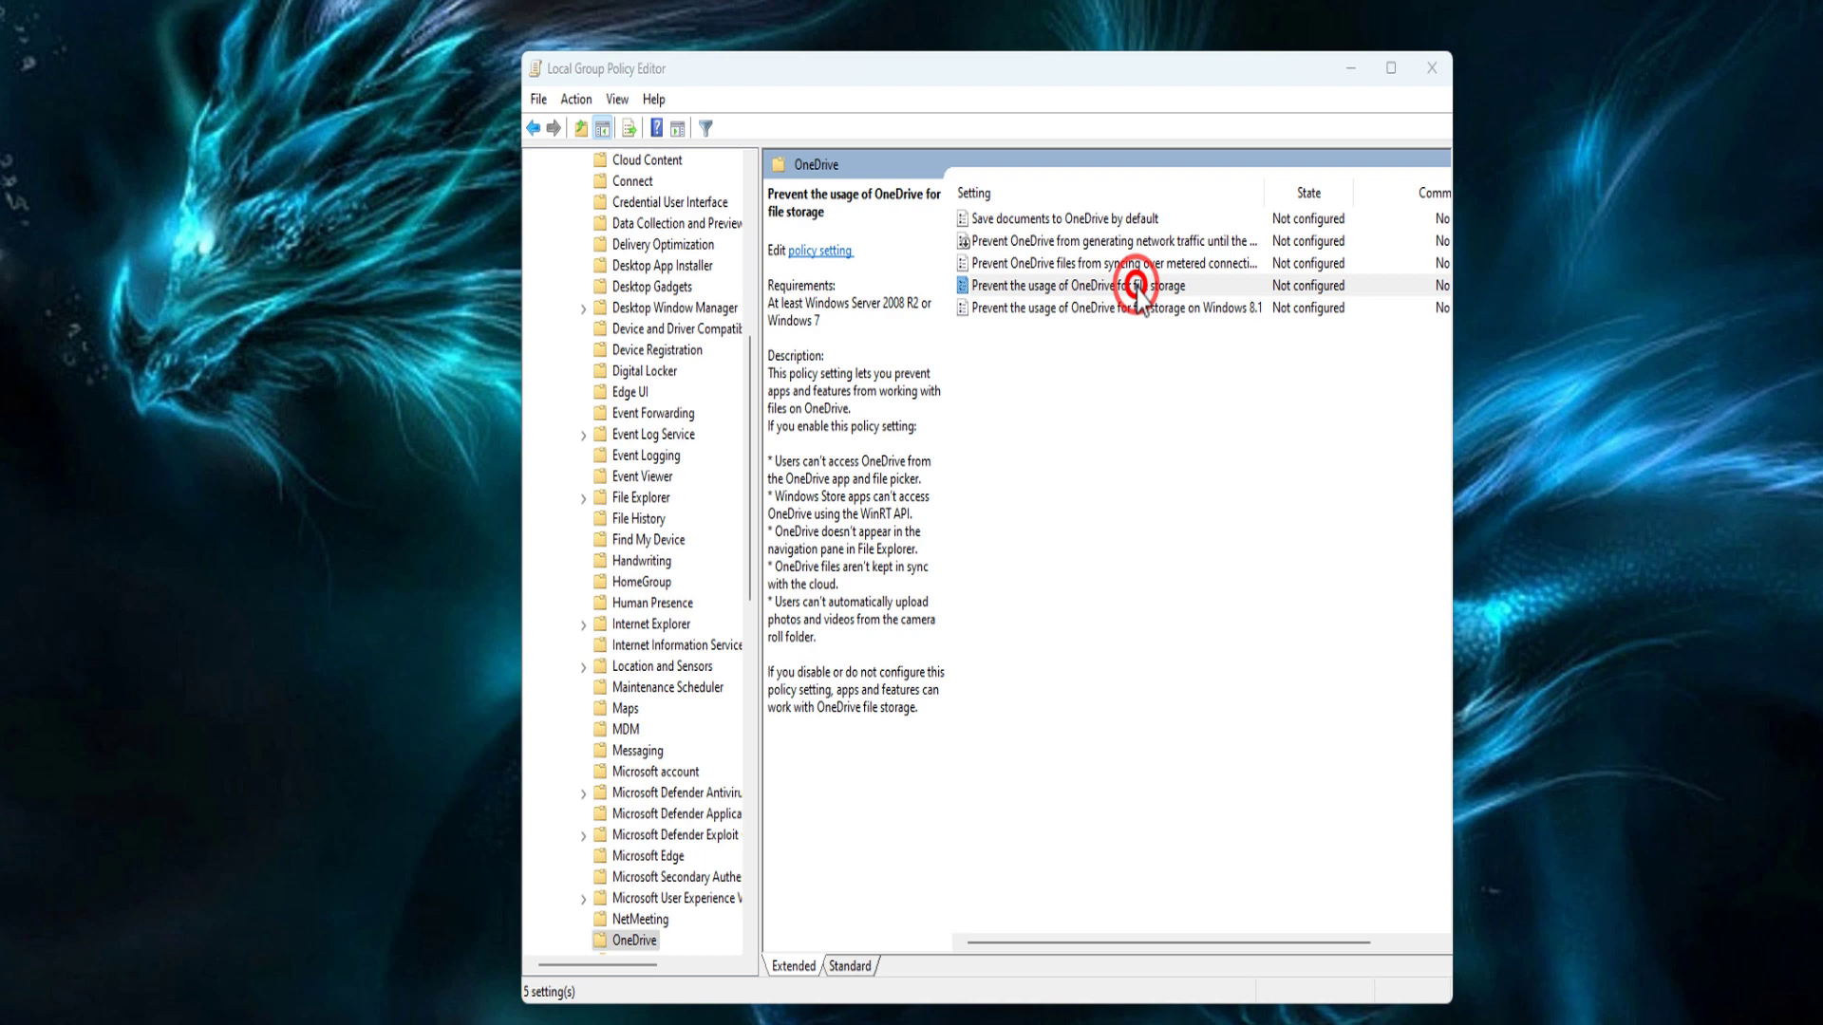
pyautogui.moveTo(211, 94); pyautogui.dragTo(1029, 179)
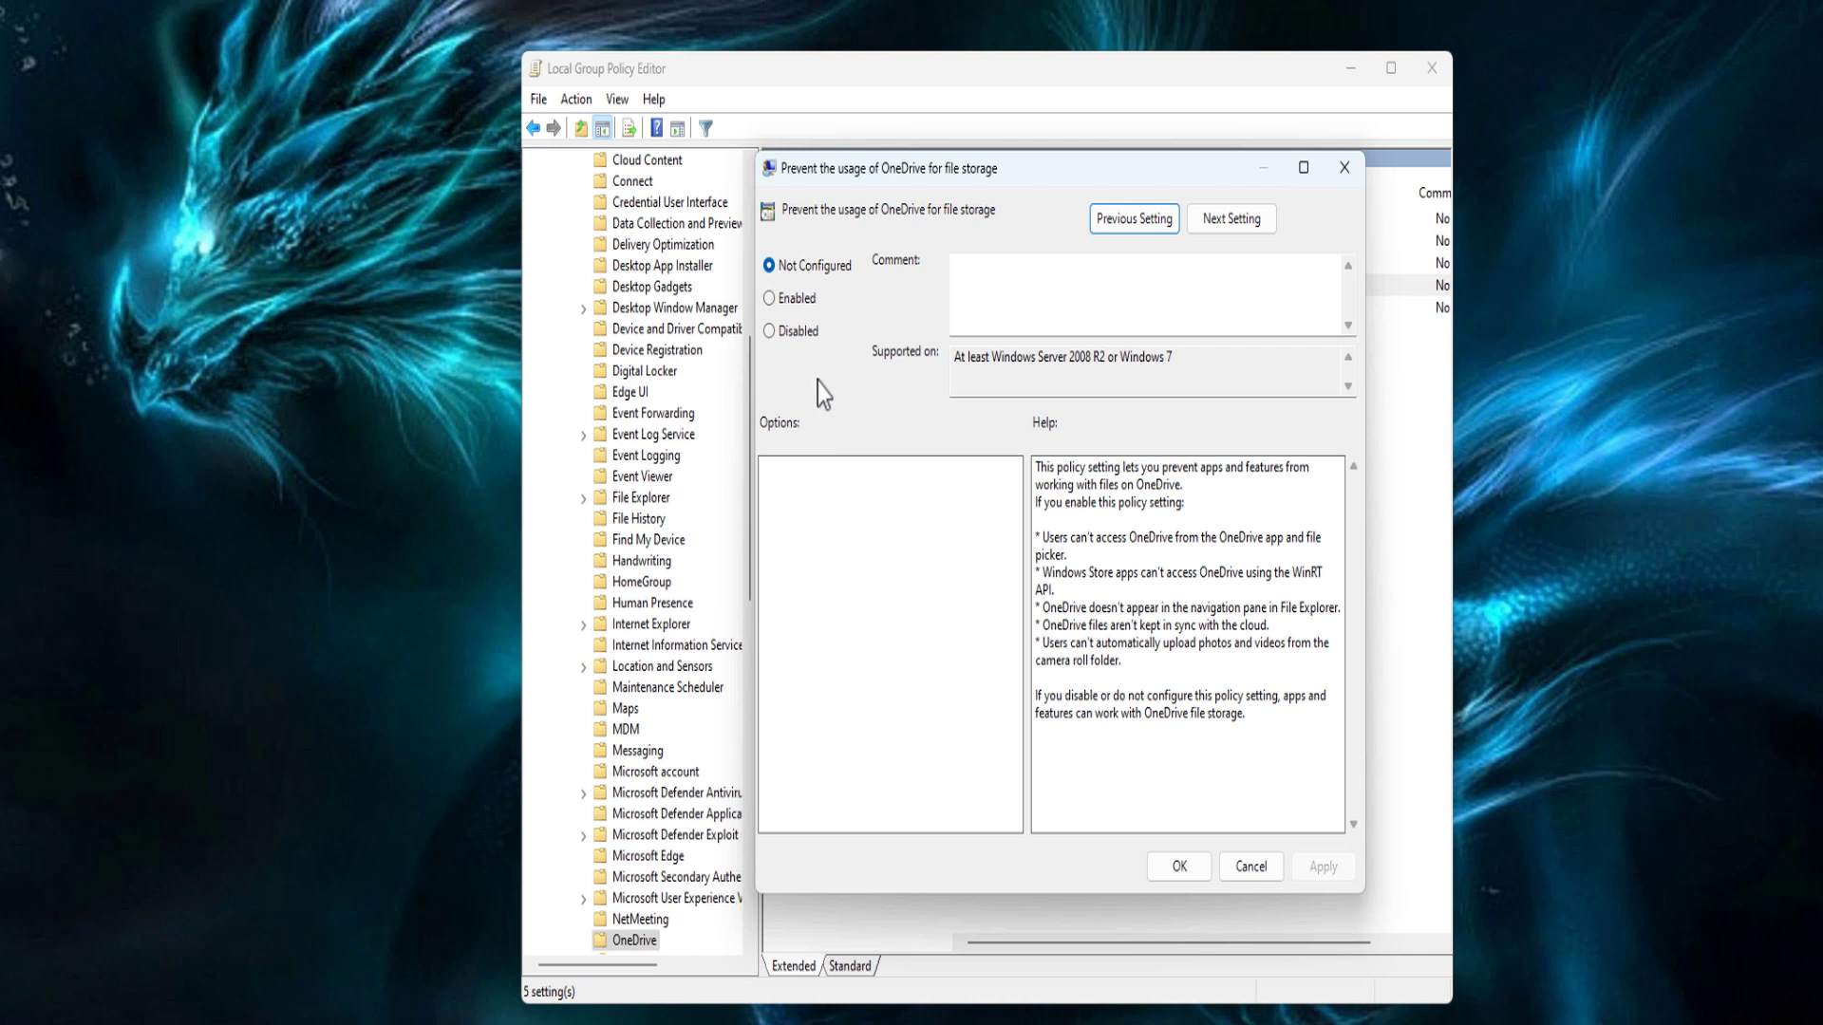
pyautogui.click(770, 299)
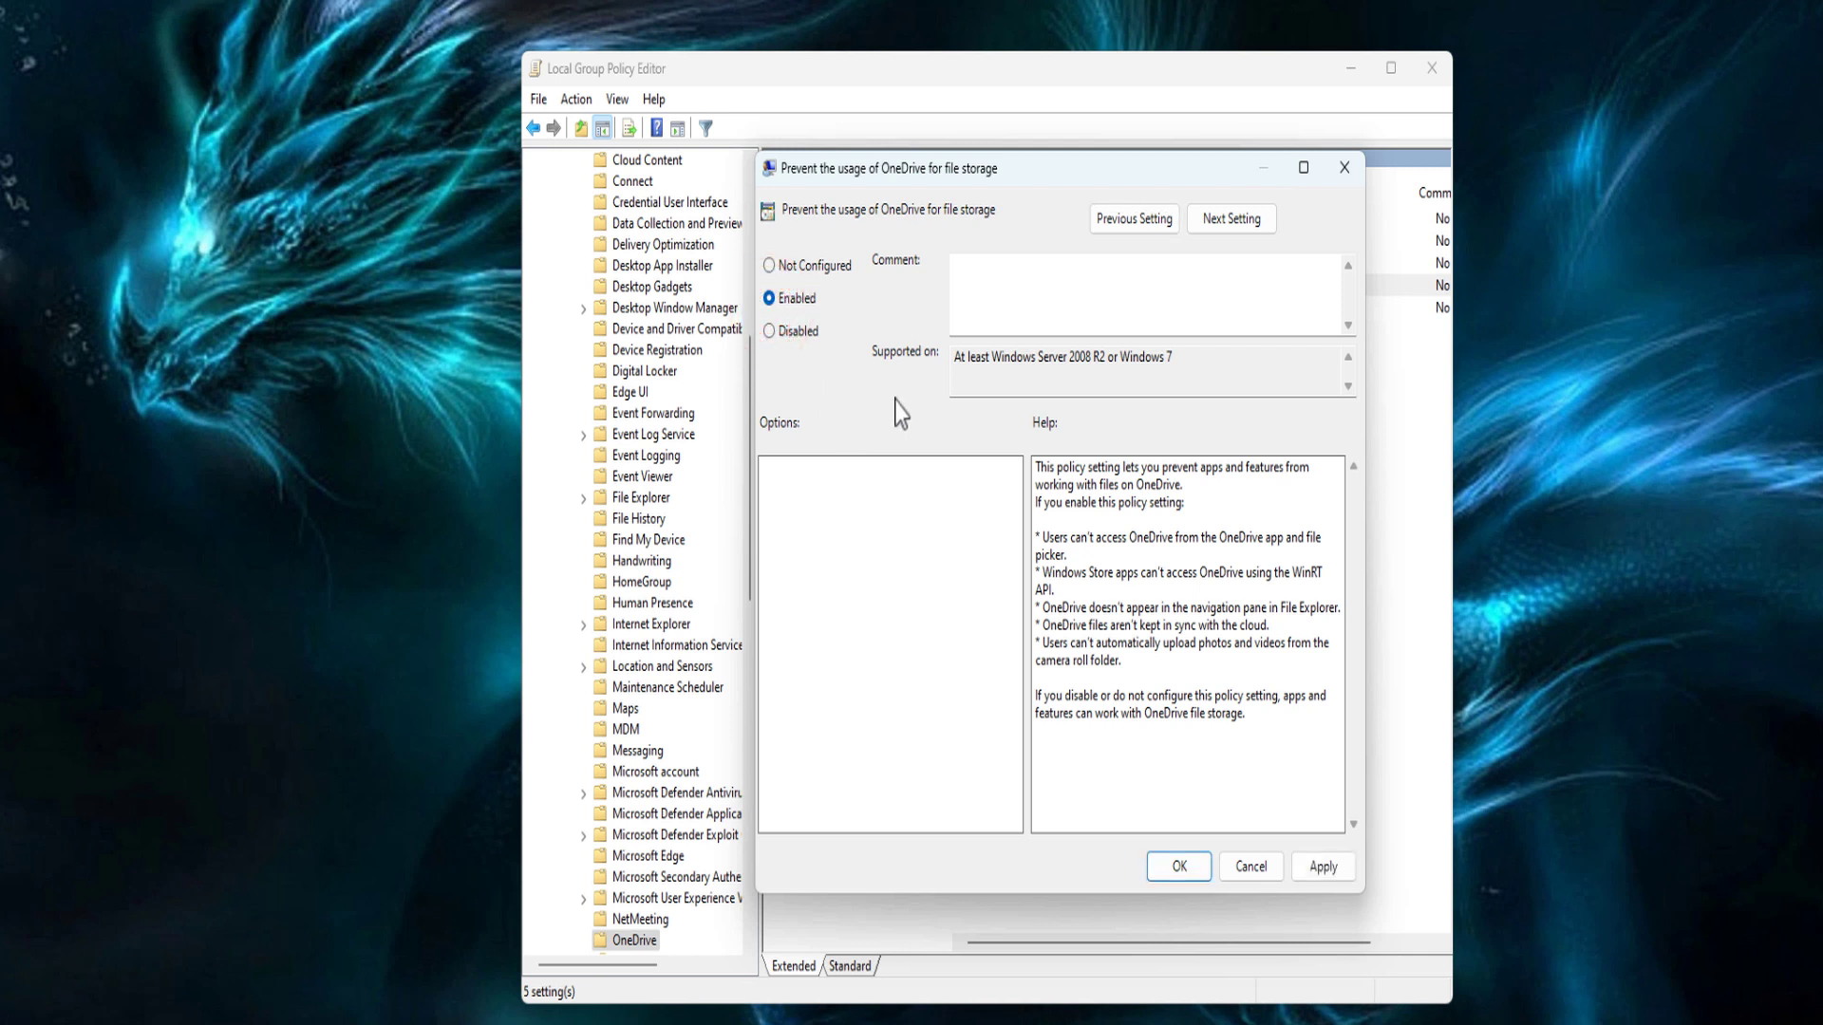
pyautogui.click(1322, 866)
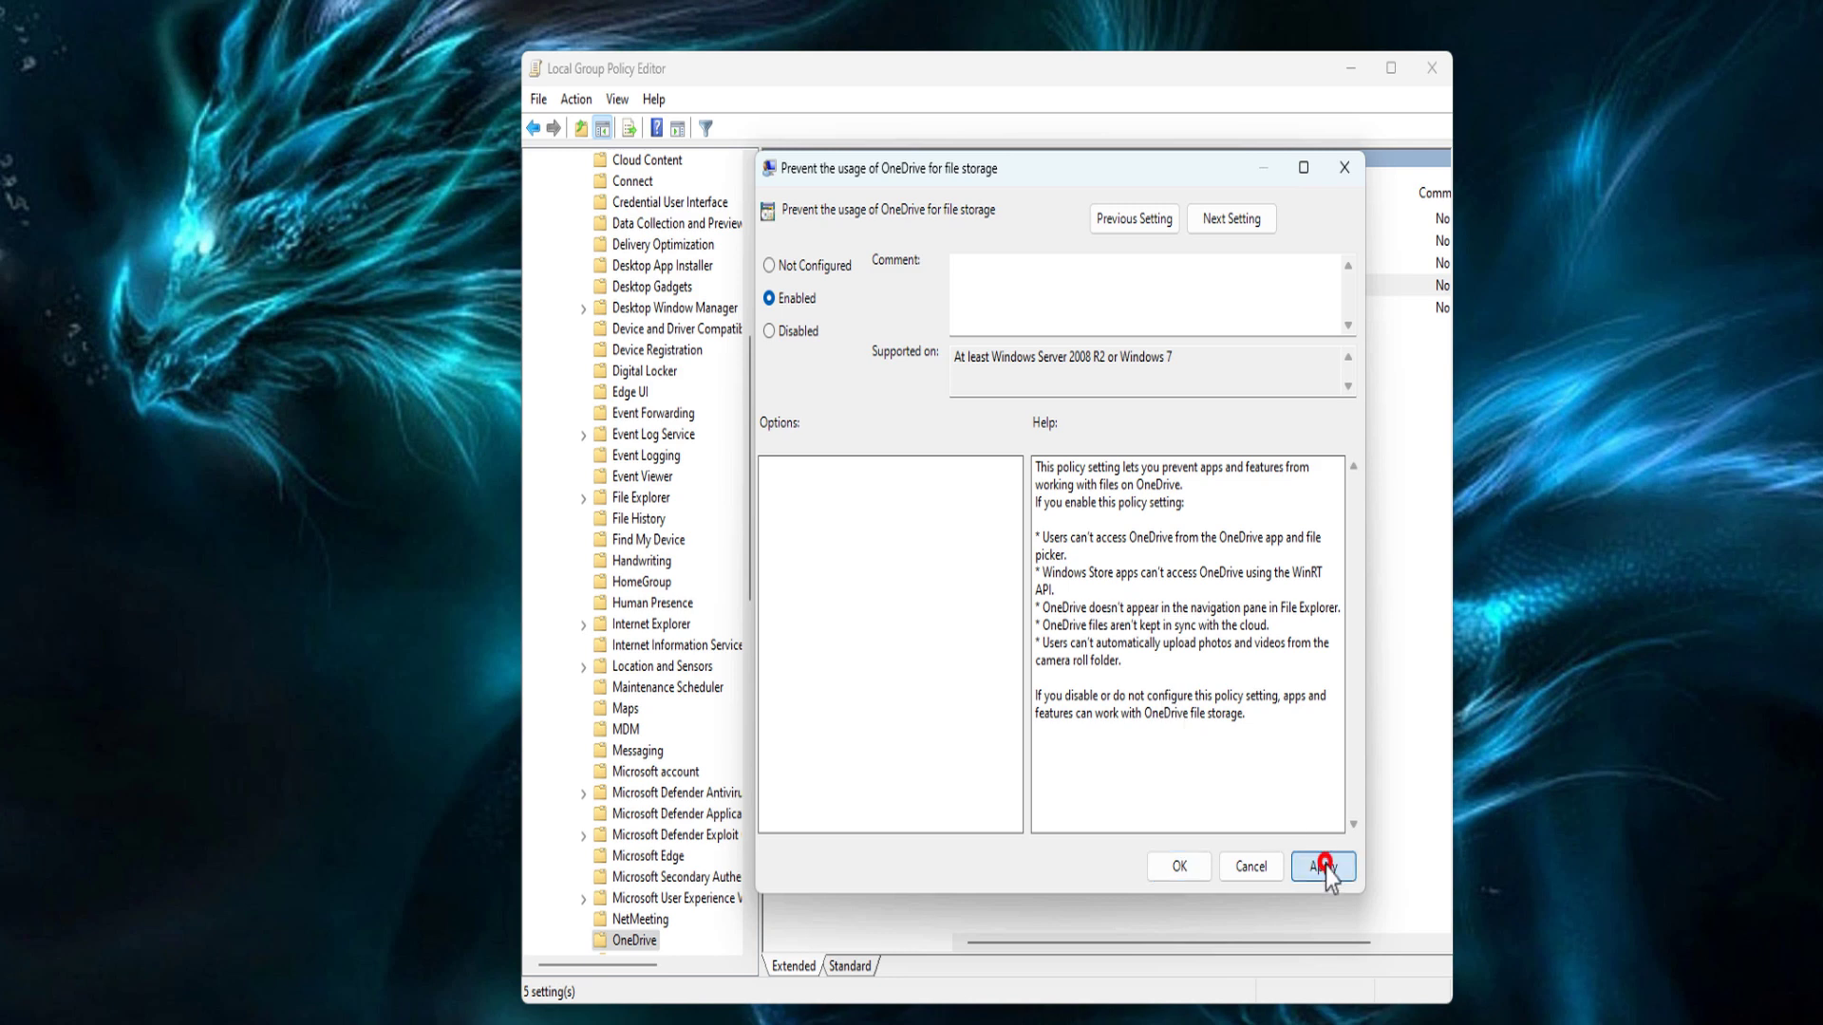
pyautogui.click(1167, 872)
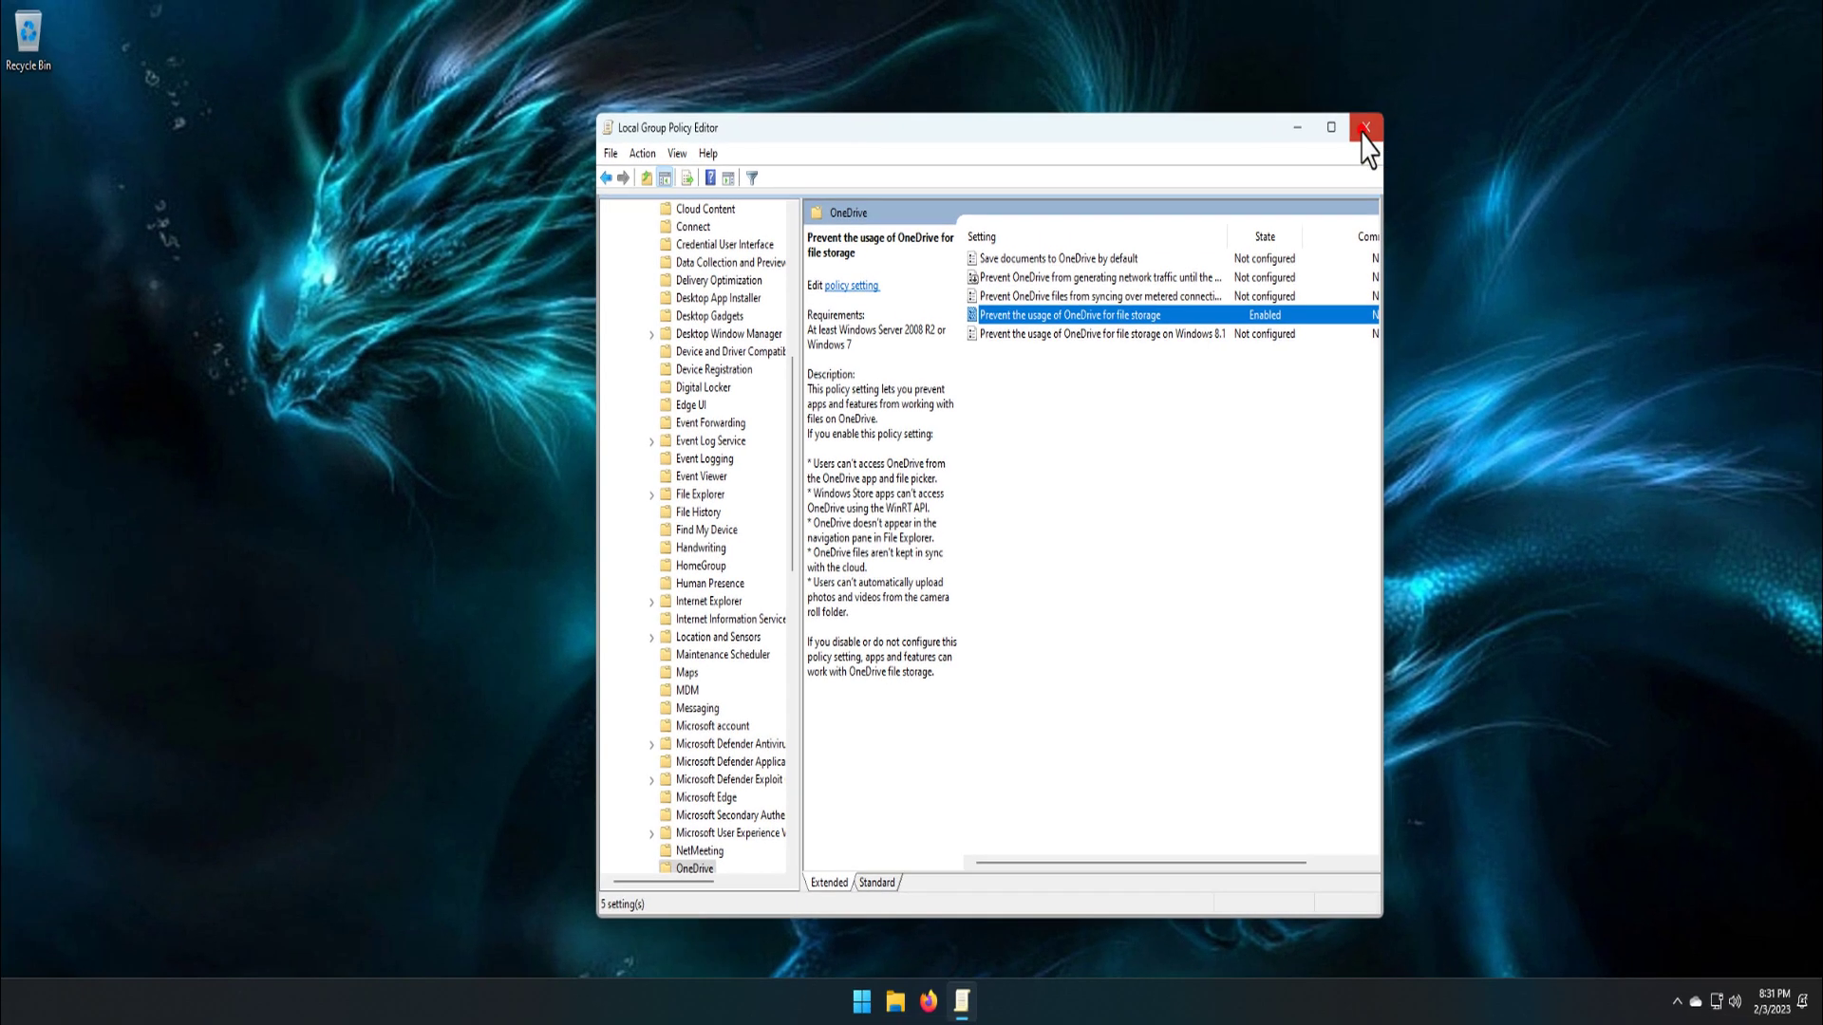
# Close the Local Group Policy Editor window.
pyautogui.click(1363, 129)
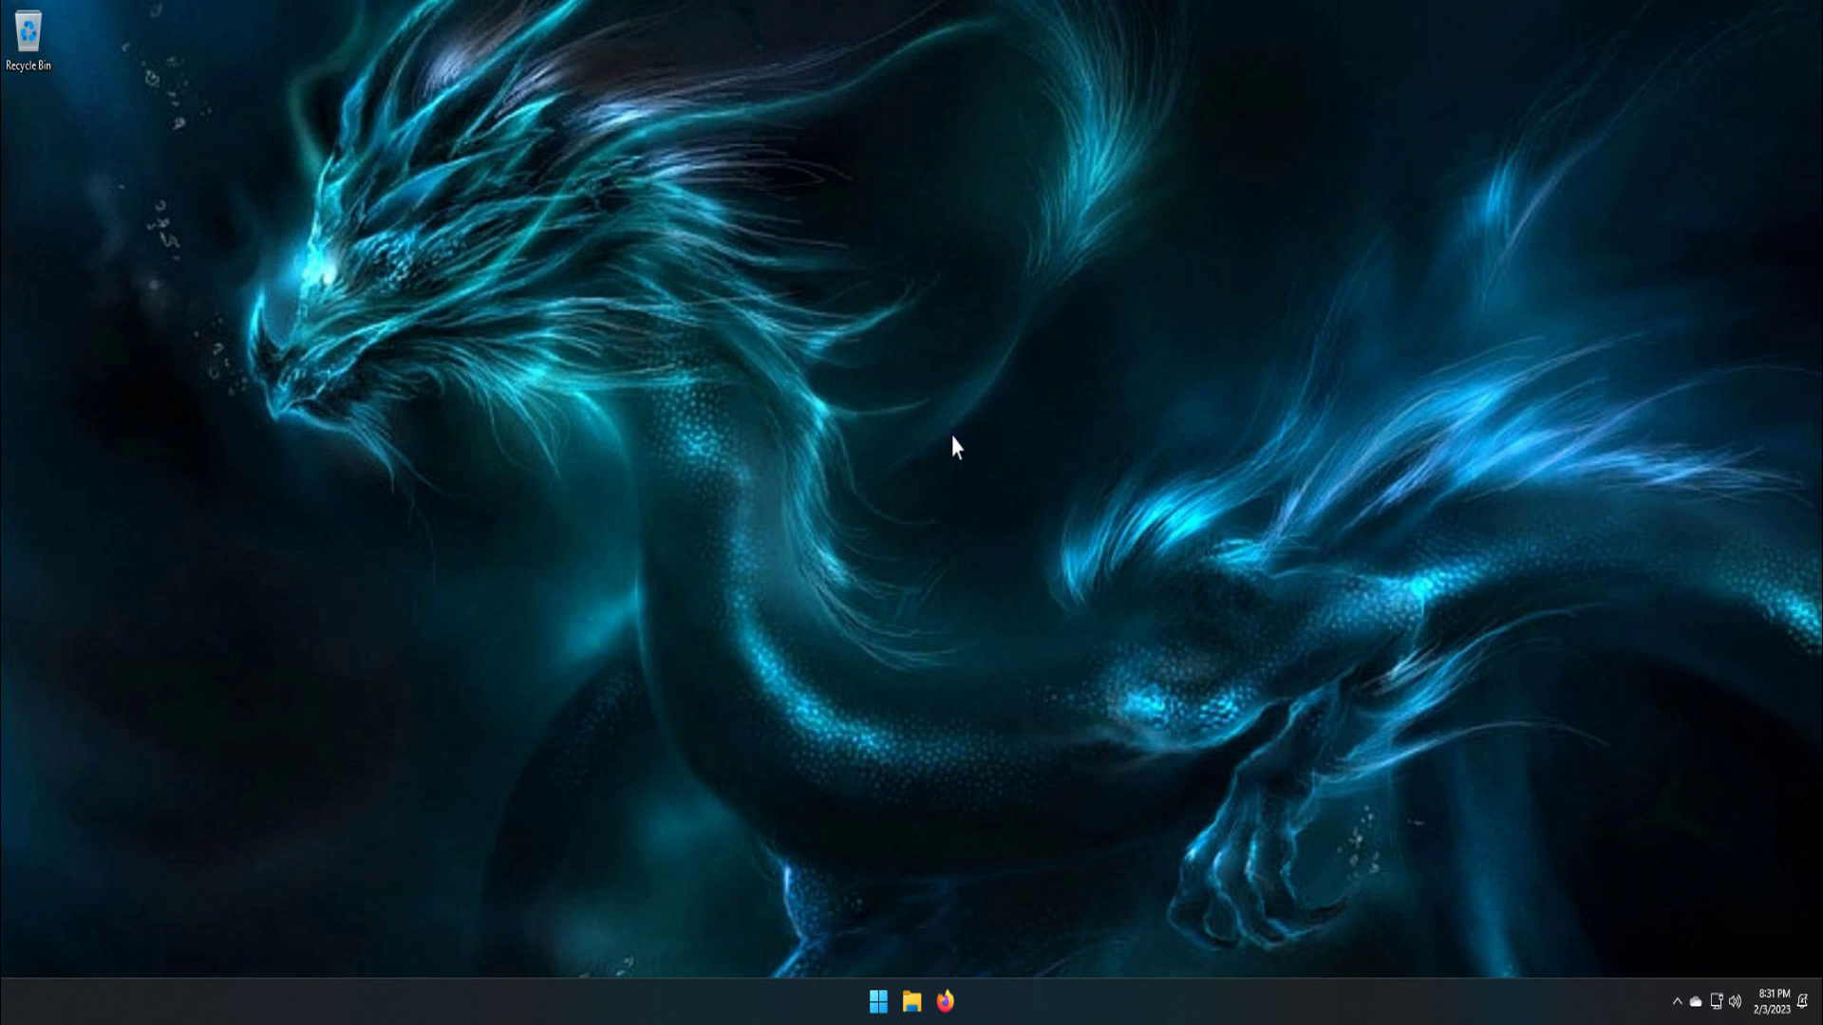
# Open OneDrive settings from the tray icon on the Account page.
pyautogui.click(1695, 1002)
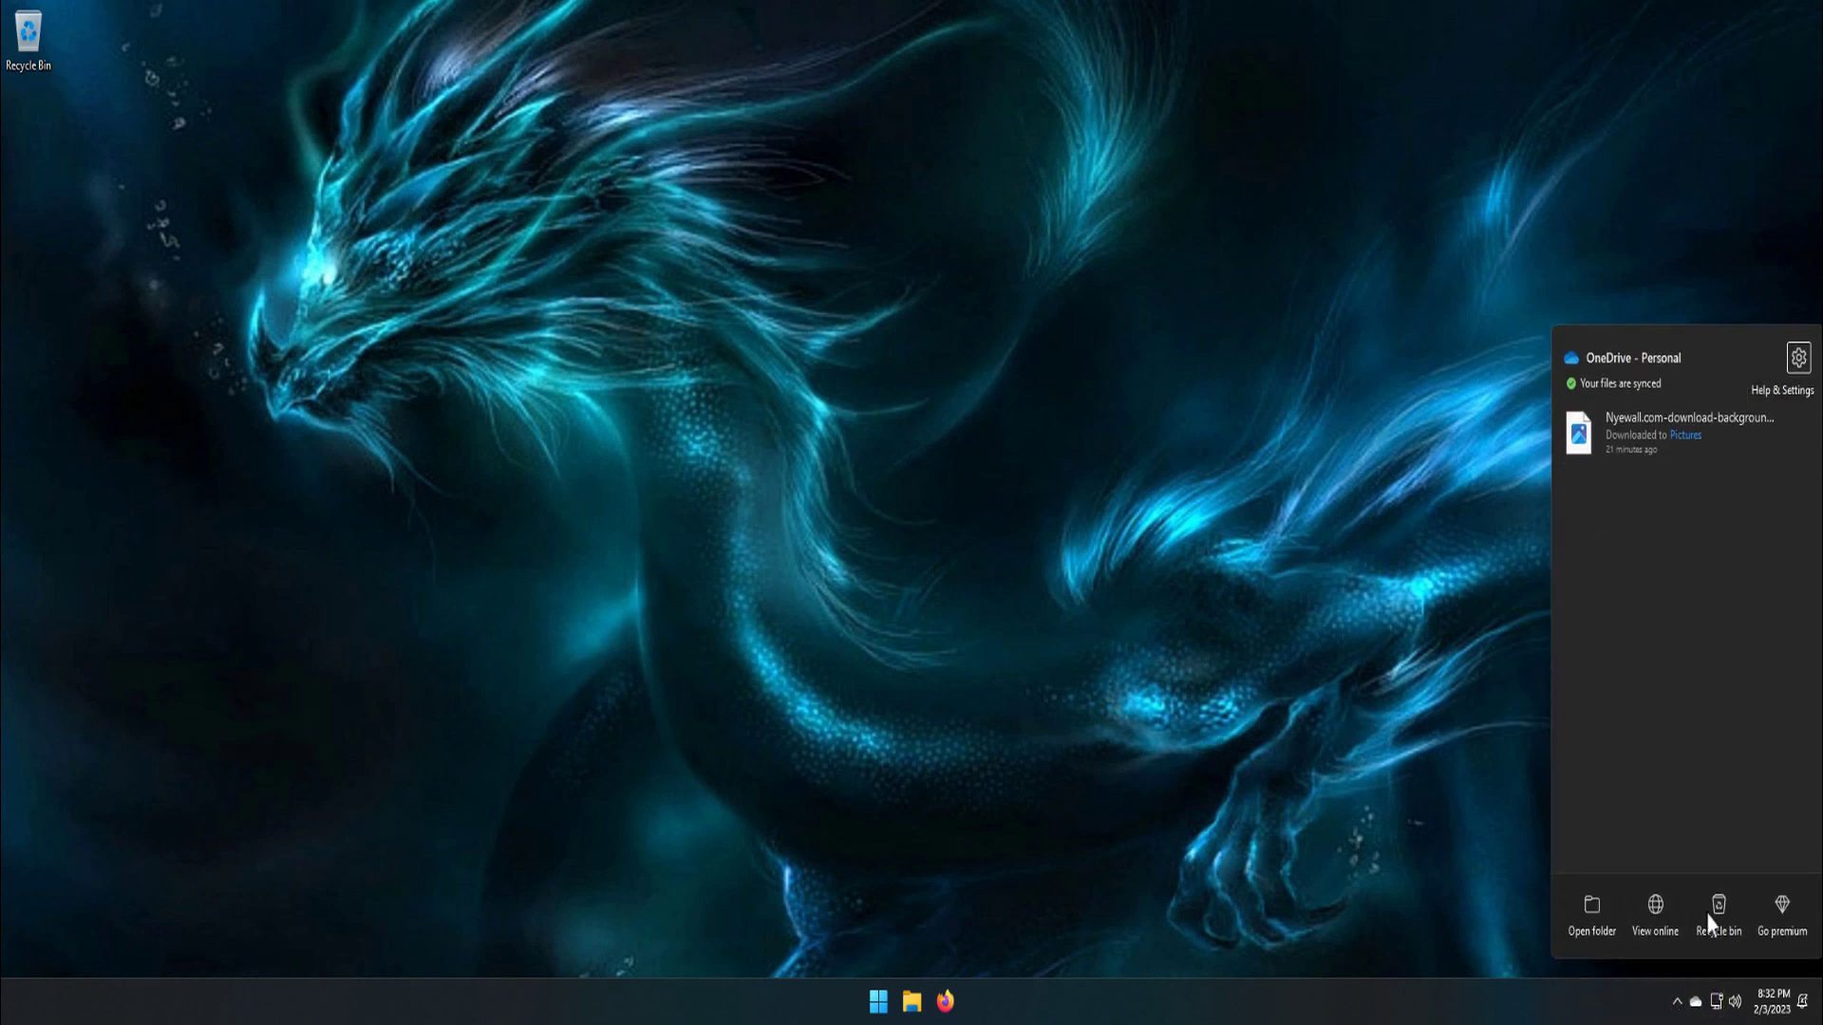
pyautogui.click(1798, 358)
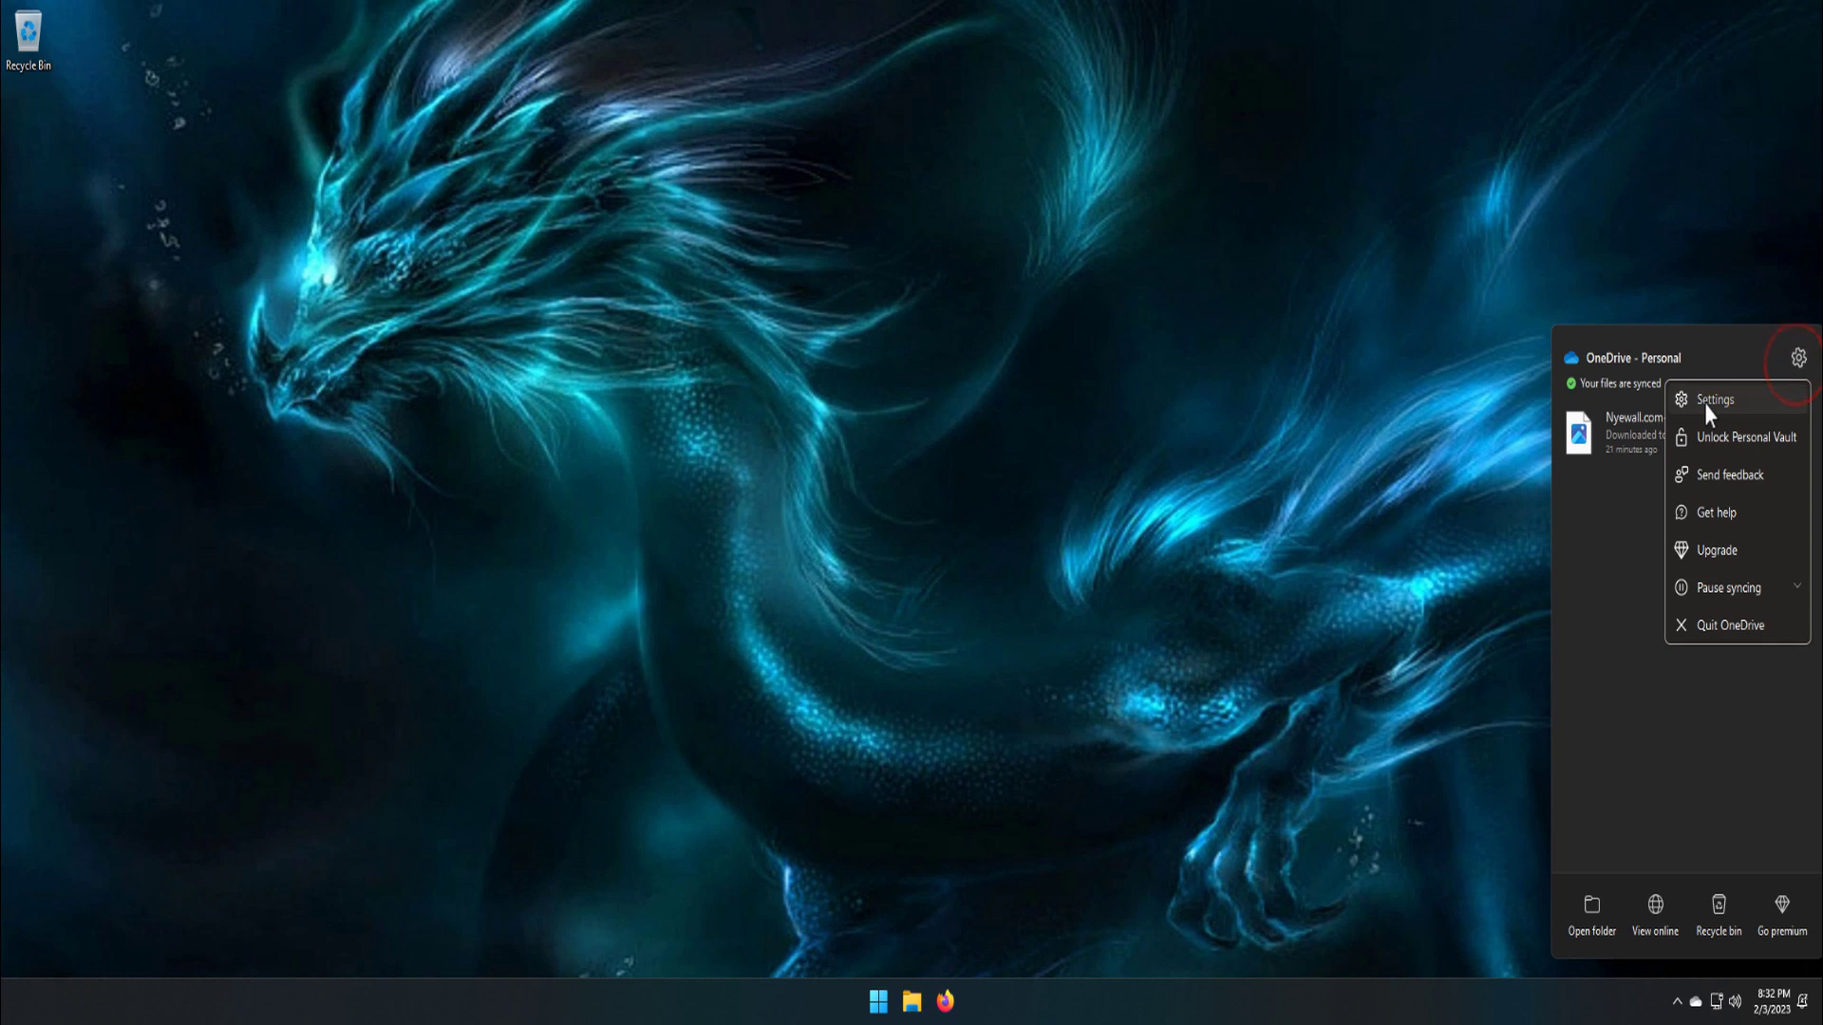
pyautogui.click(1705, 403)
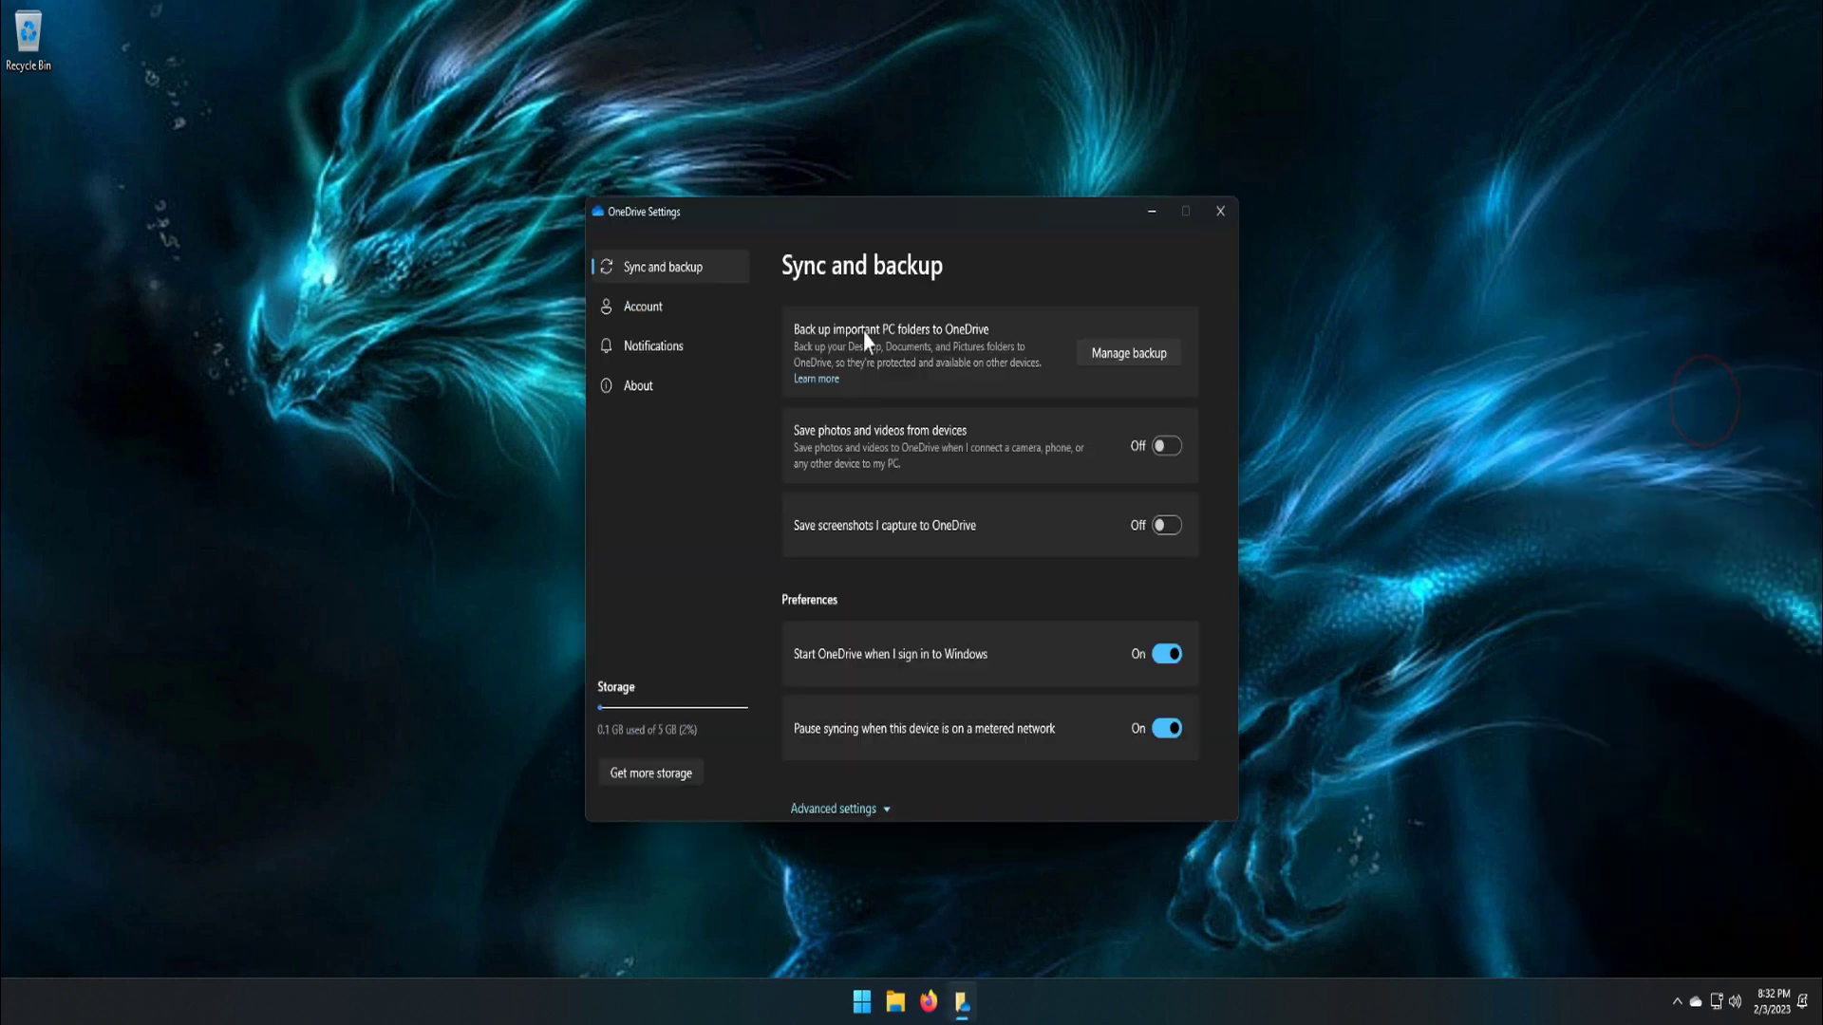
pyautogui.click(666, 317)
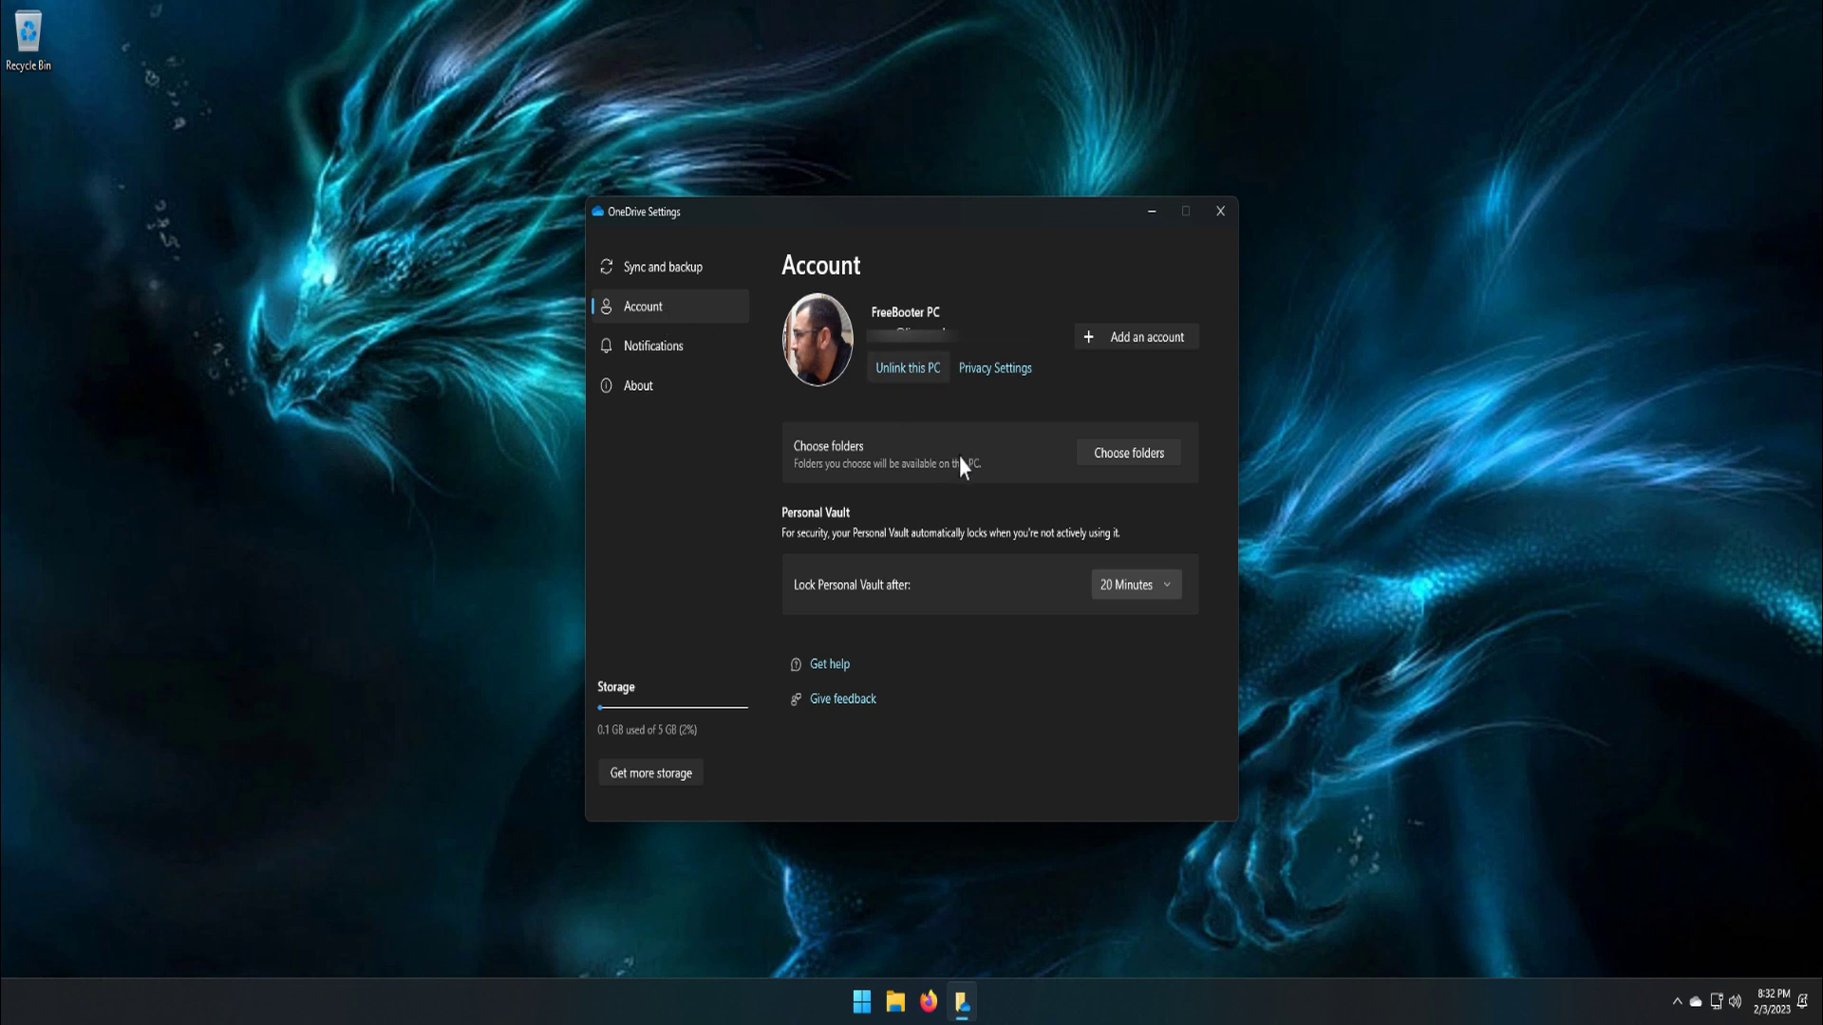
# Uncheck BatchScripts under Choose folders, confirm, and close OneDrive Settings.
pyautogui.click(1135, 459)
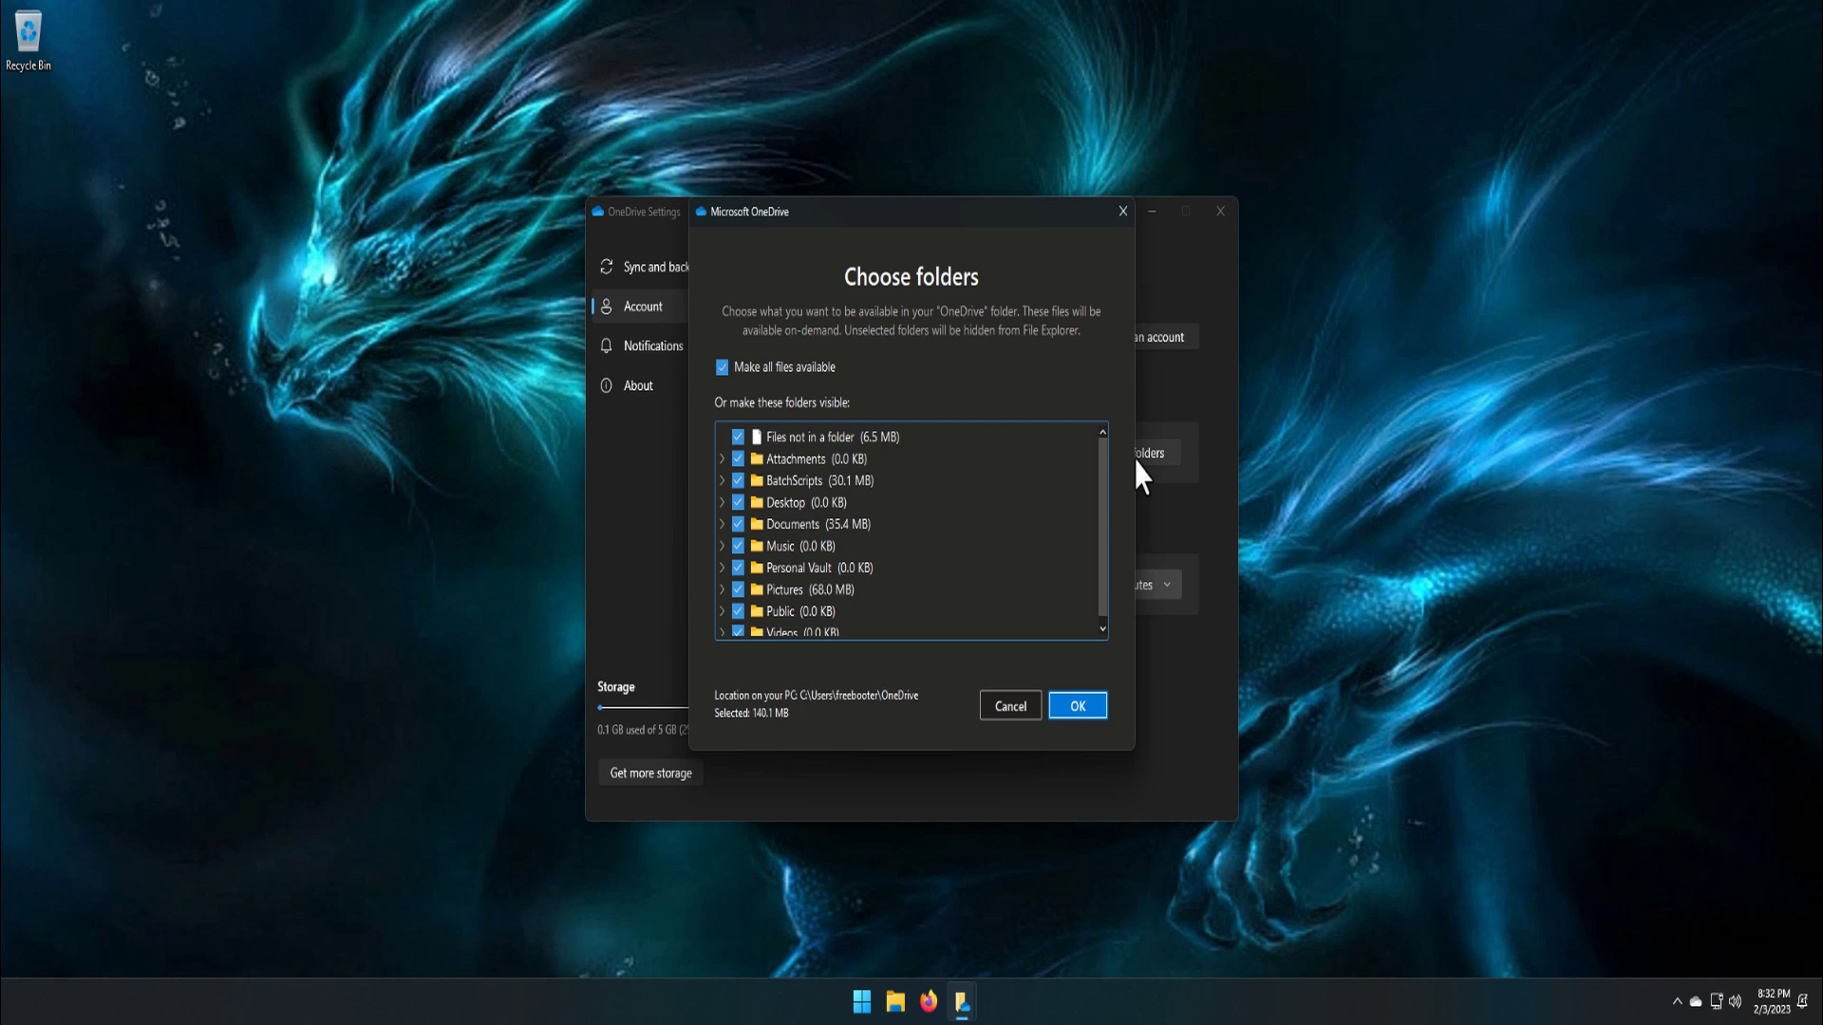
pyautogui.click(738, 481)
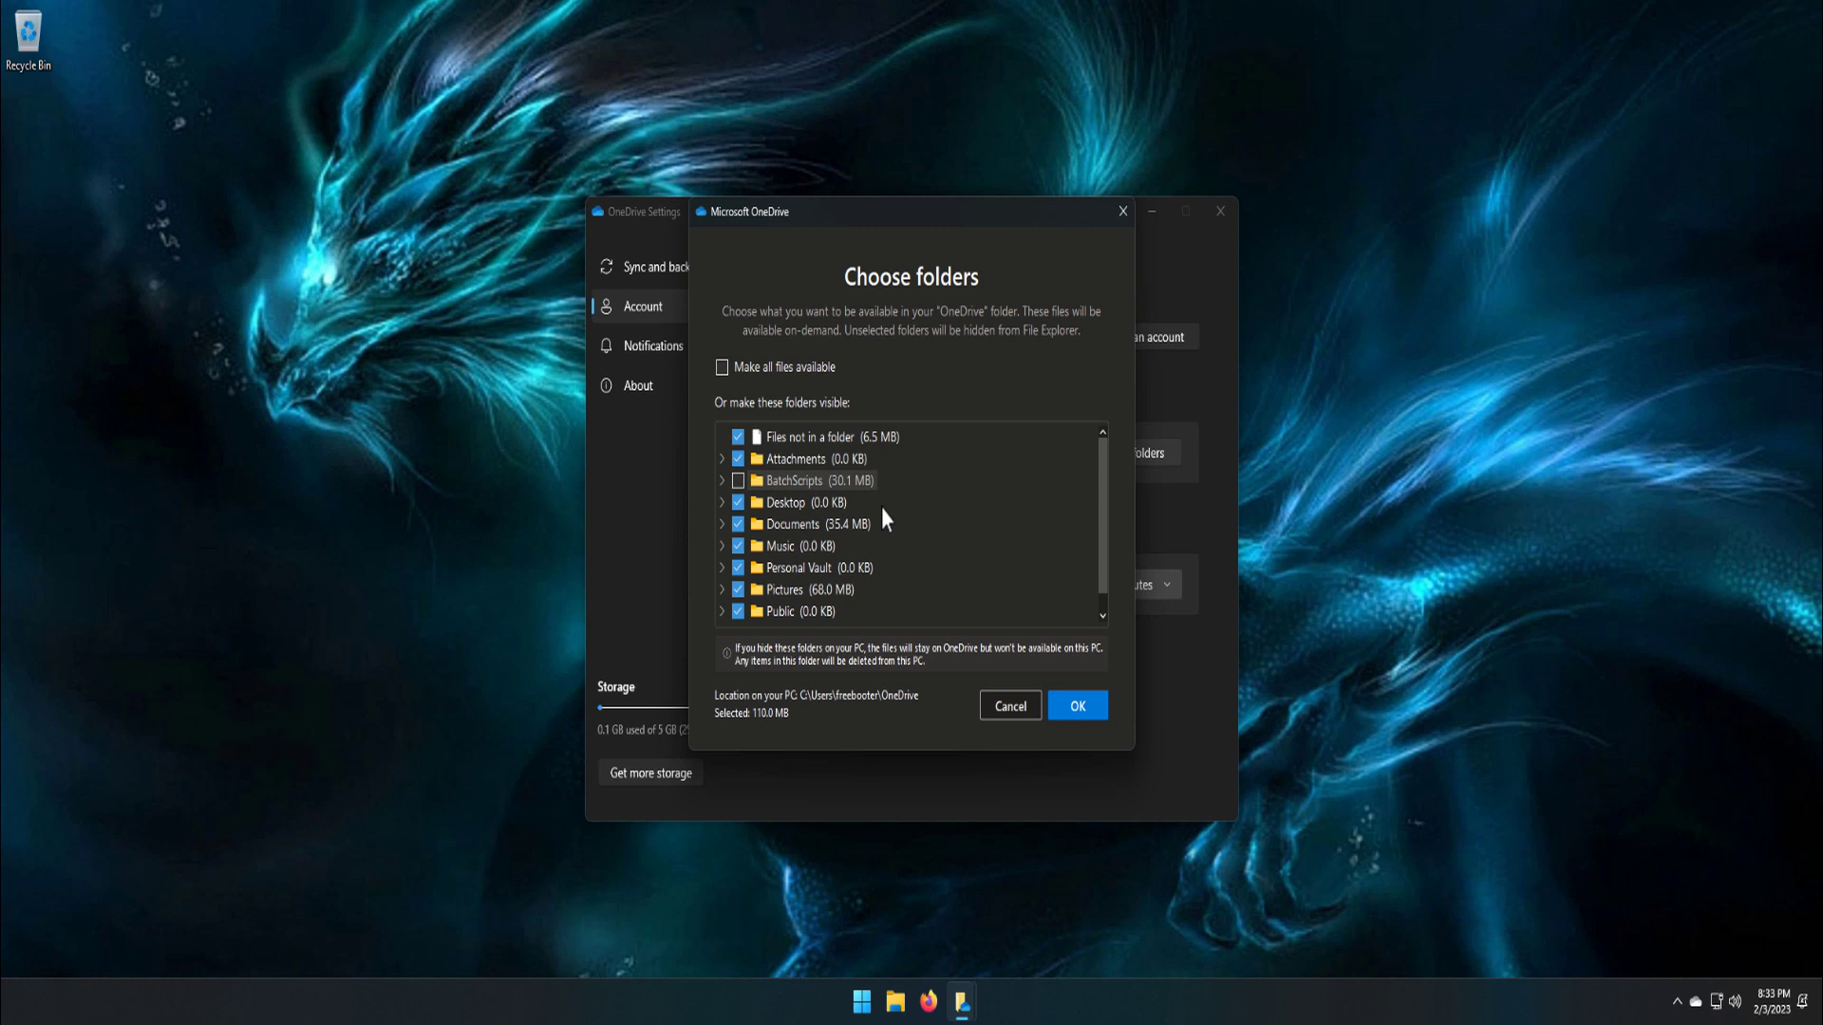
pyautogui.click(1077, 706)
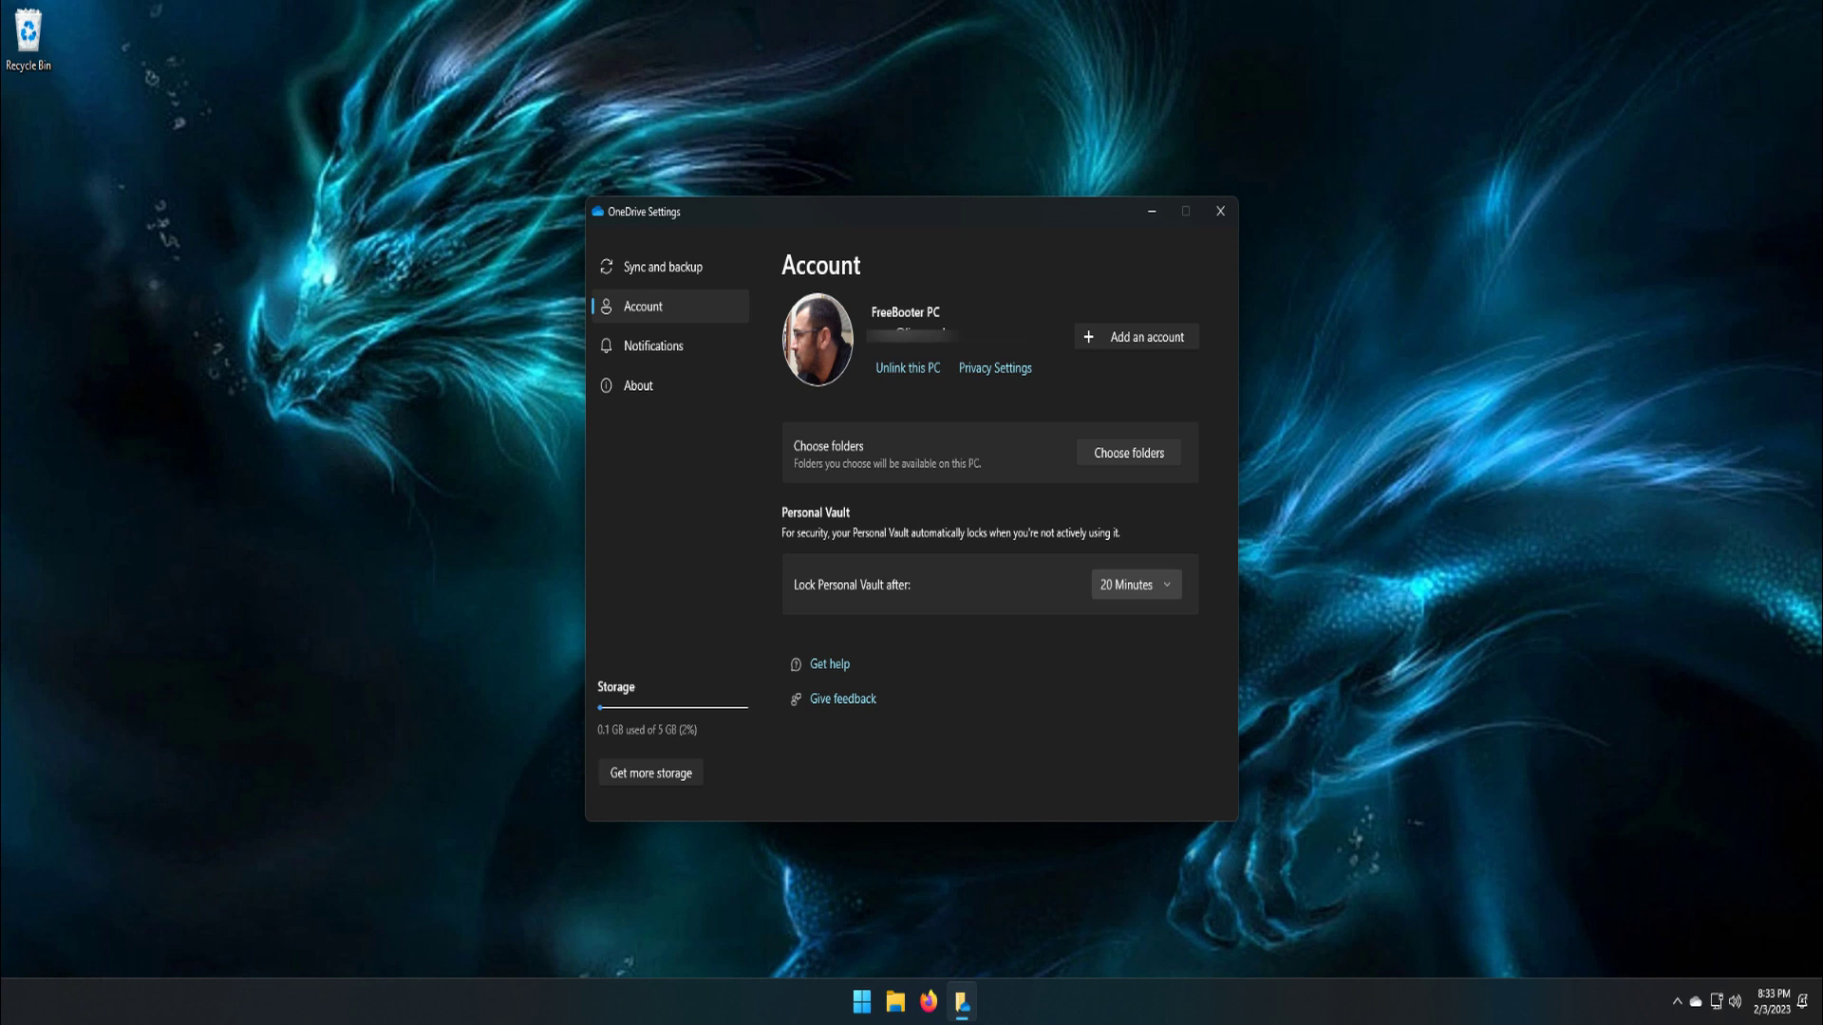
pyautogui.hotkey('alt', 'F4')
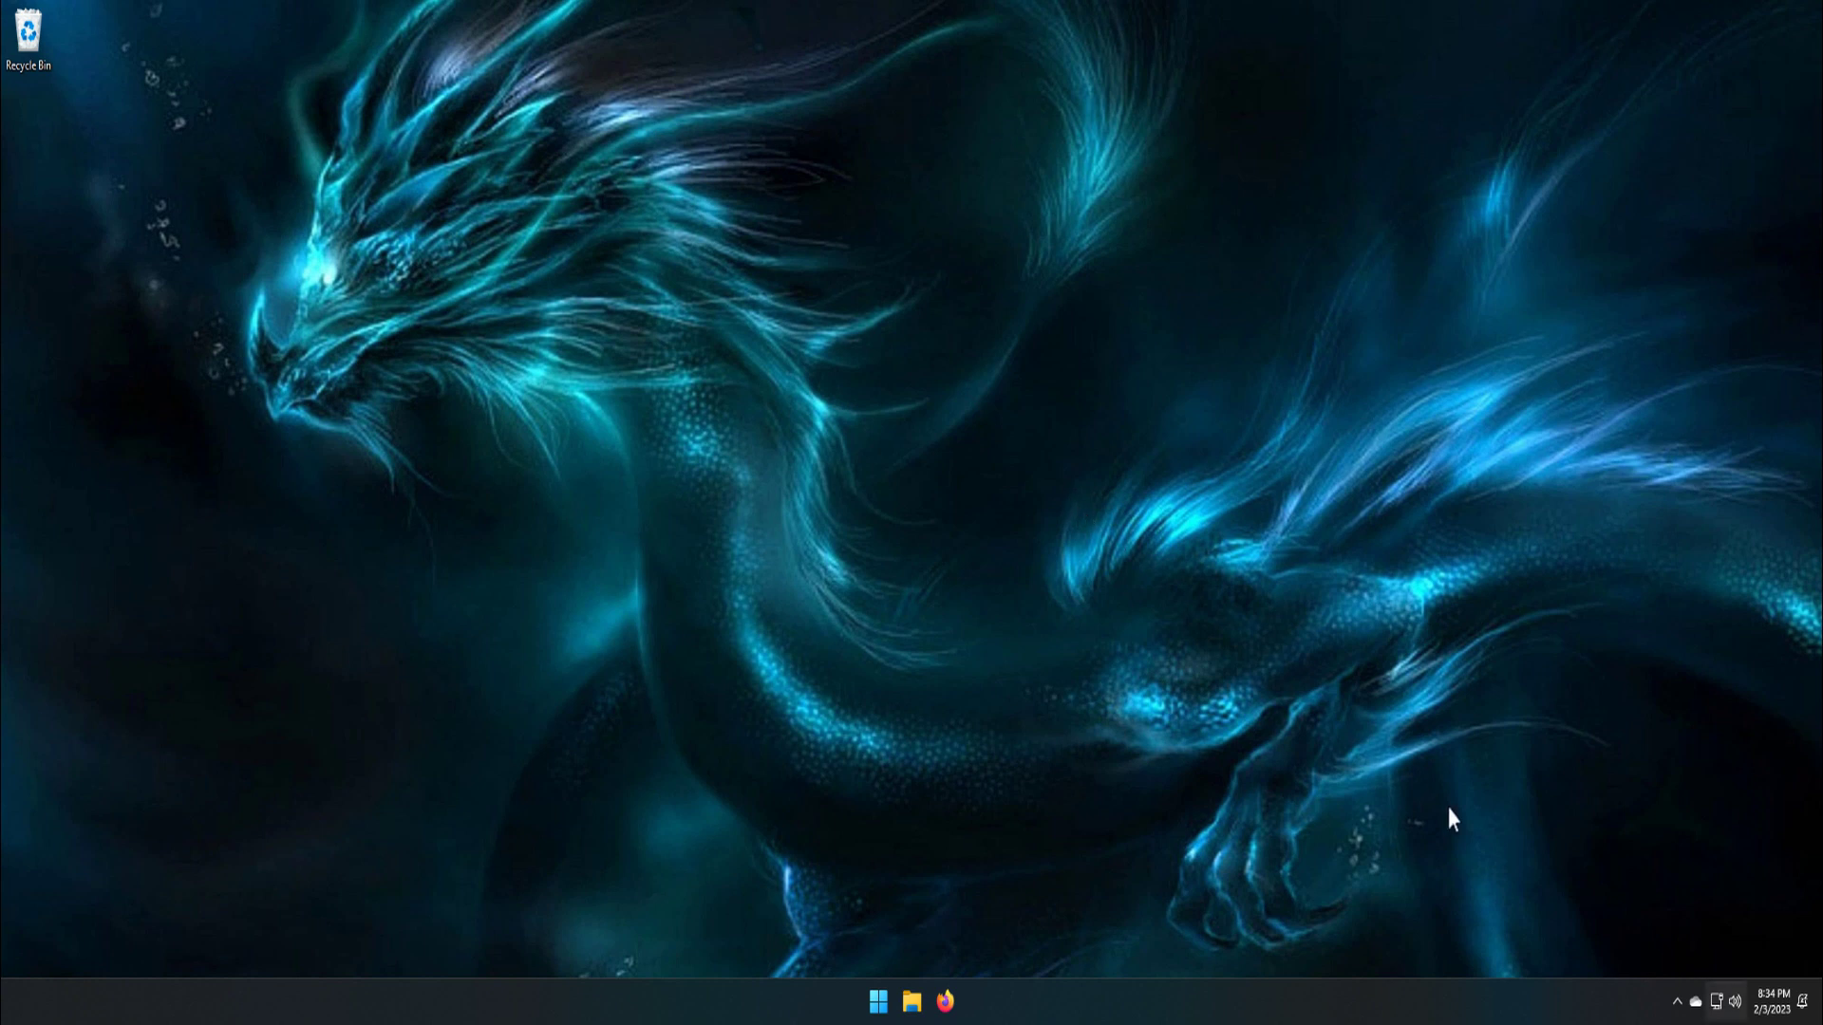
# Reopen OneDrive settings from the tray icon at the Account page.
pyautogui.click(1696, 1002)
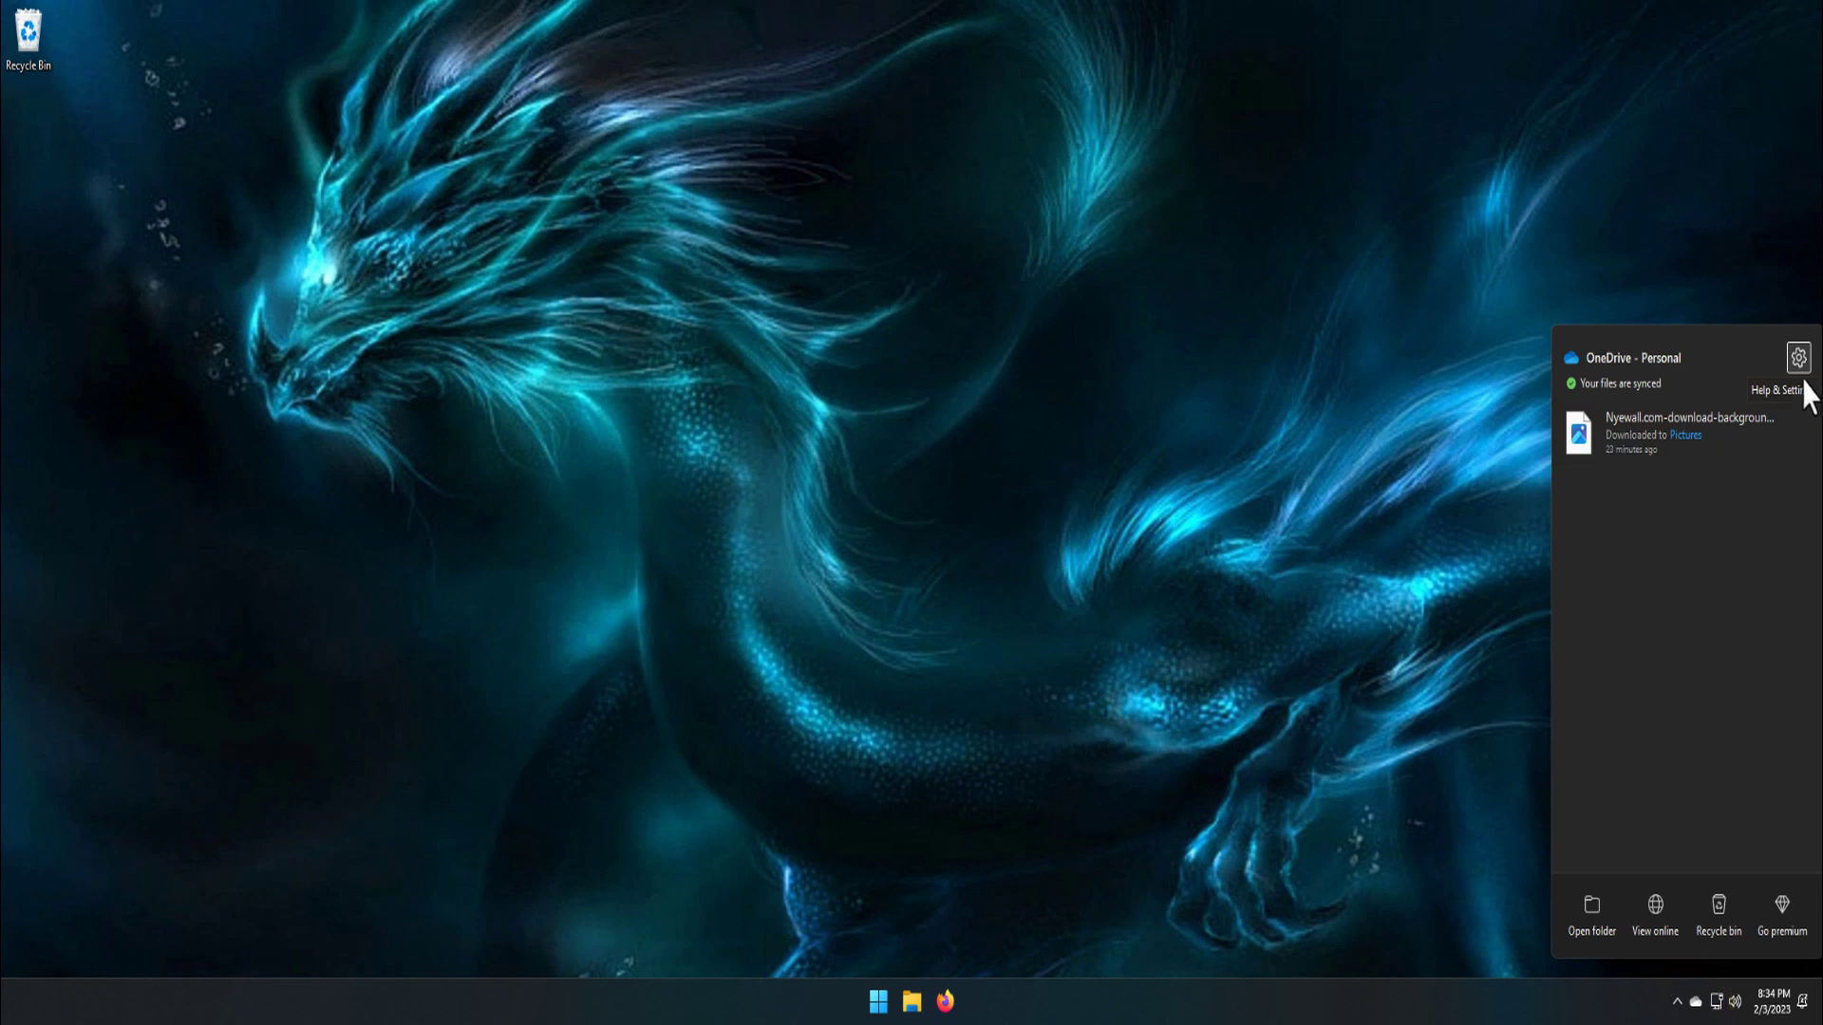
pyautogui.click(1798, 358)
pyautogui.click(1747, 403)
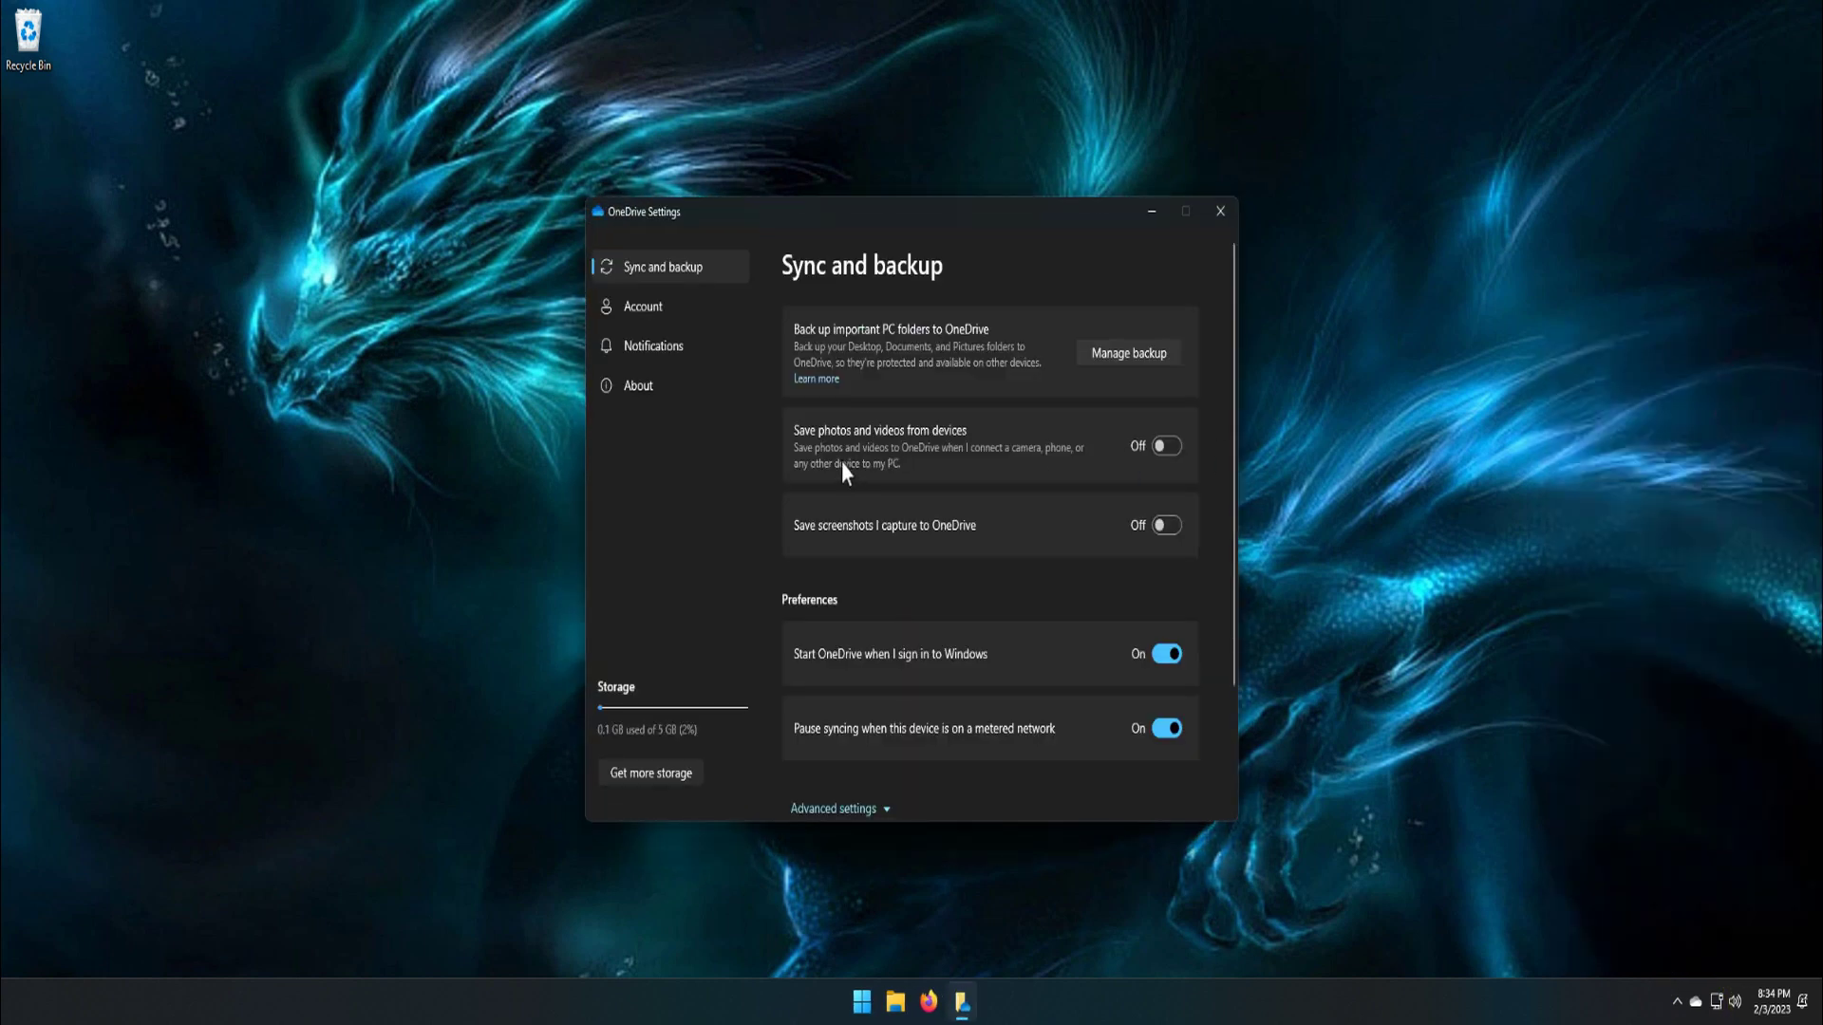
pyautogui.click(656, 307)
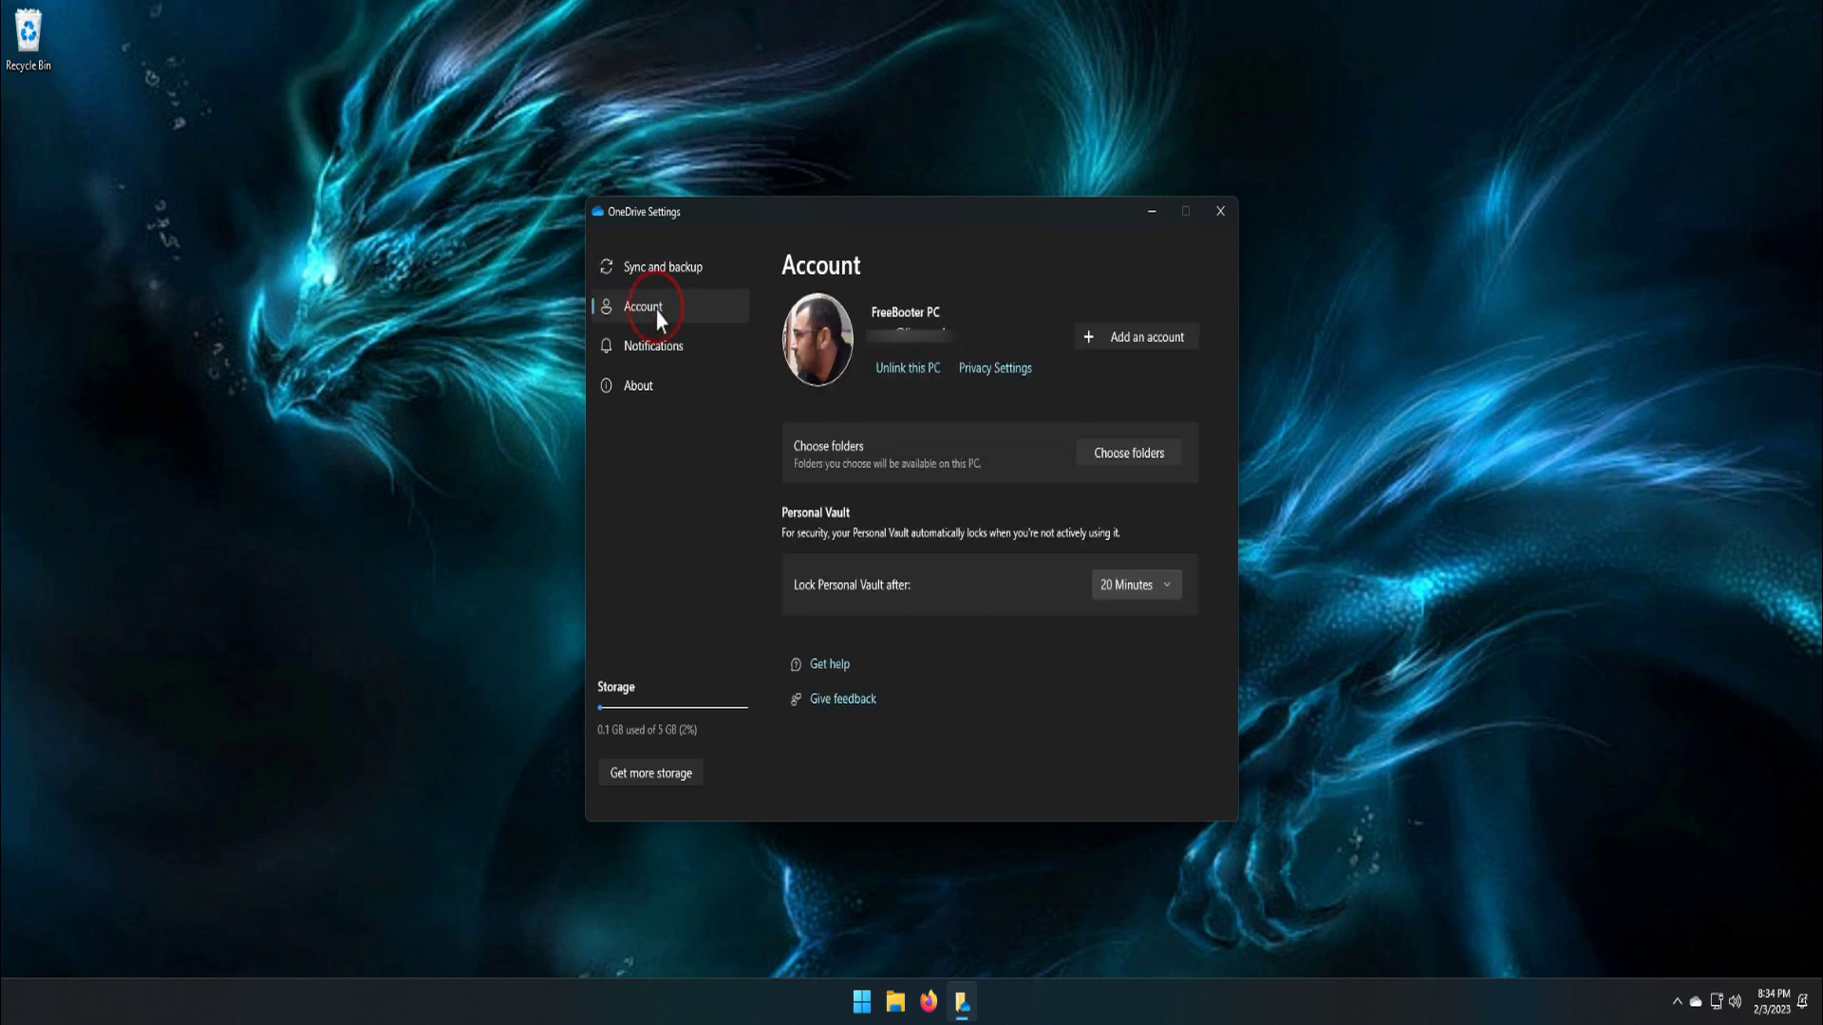
# Unlink this PC and confirm with Unlink account.
pyautogui.click(970, 363)
pyautogui.click(908, 378)
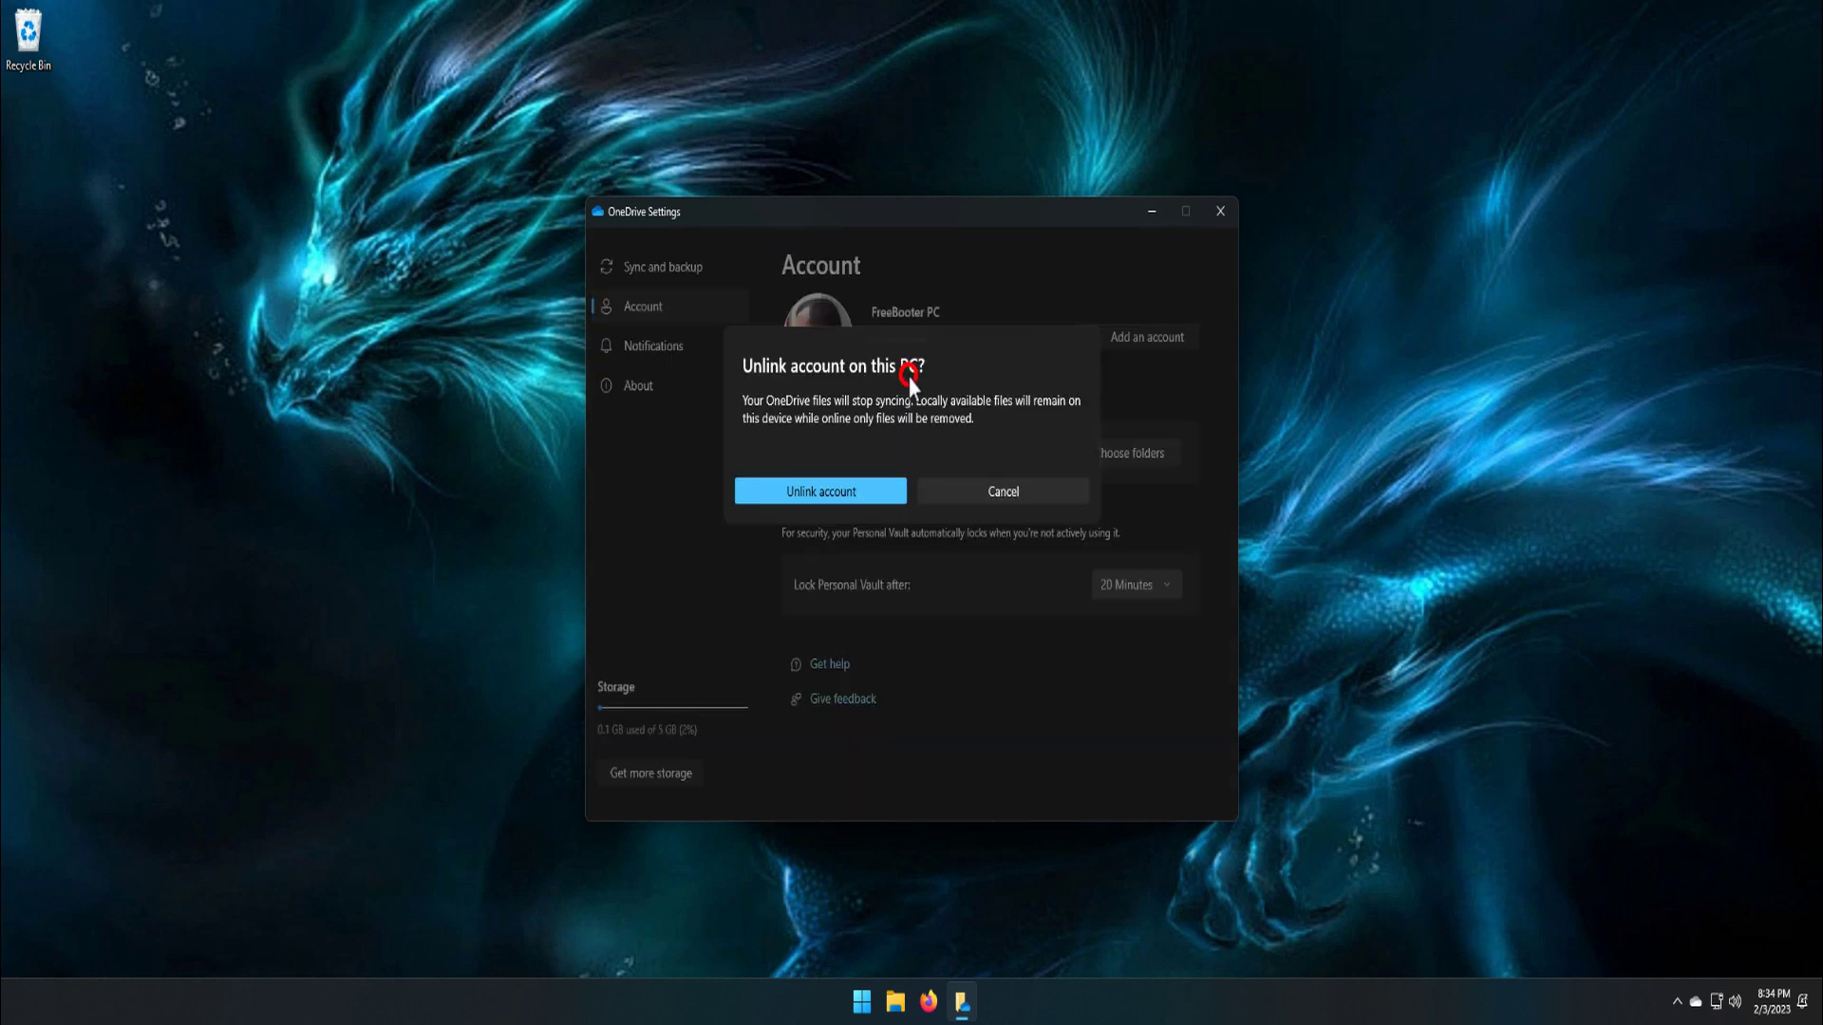
pyautogui.click(829, 503)
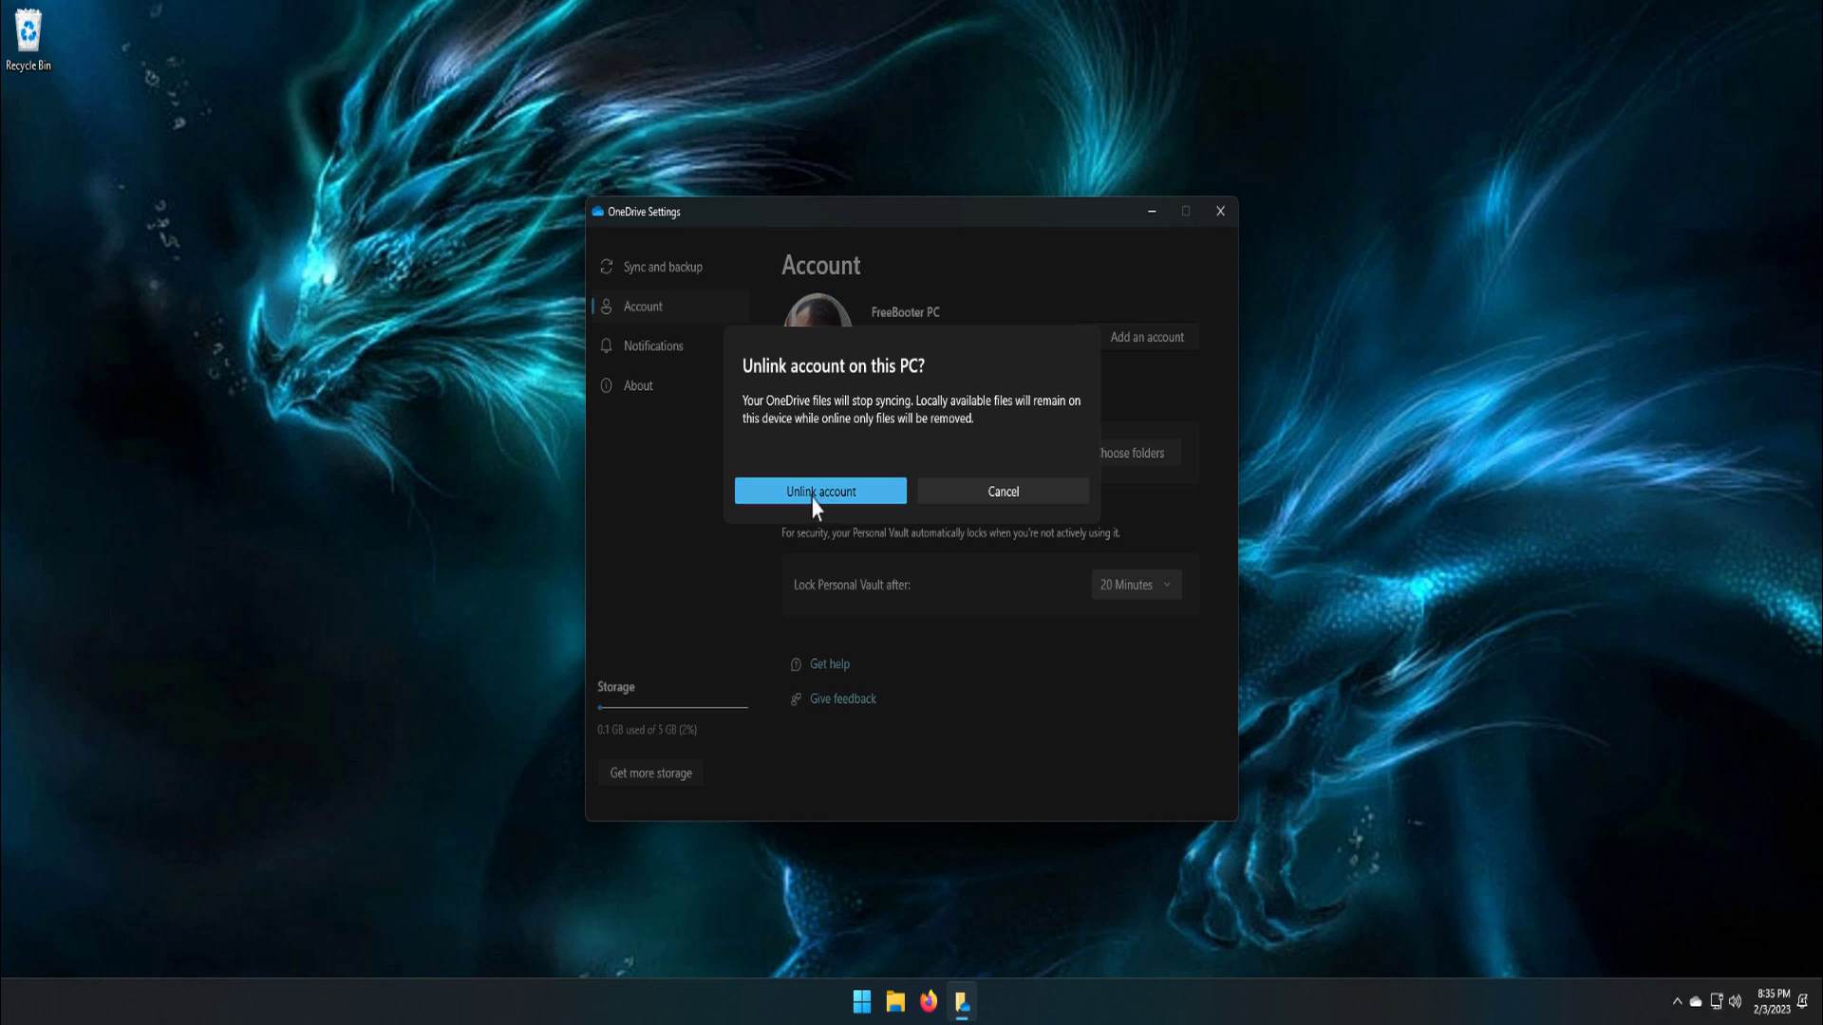
pyautogui.click(766, 494)
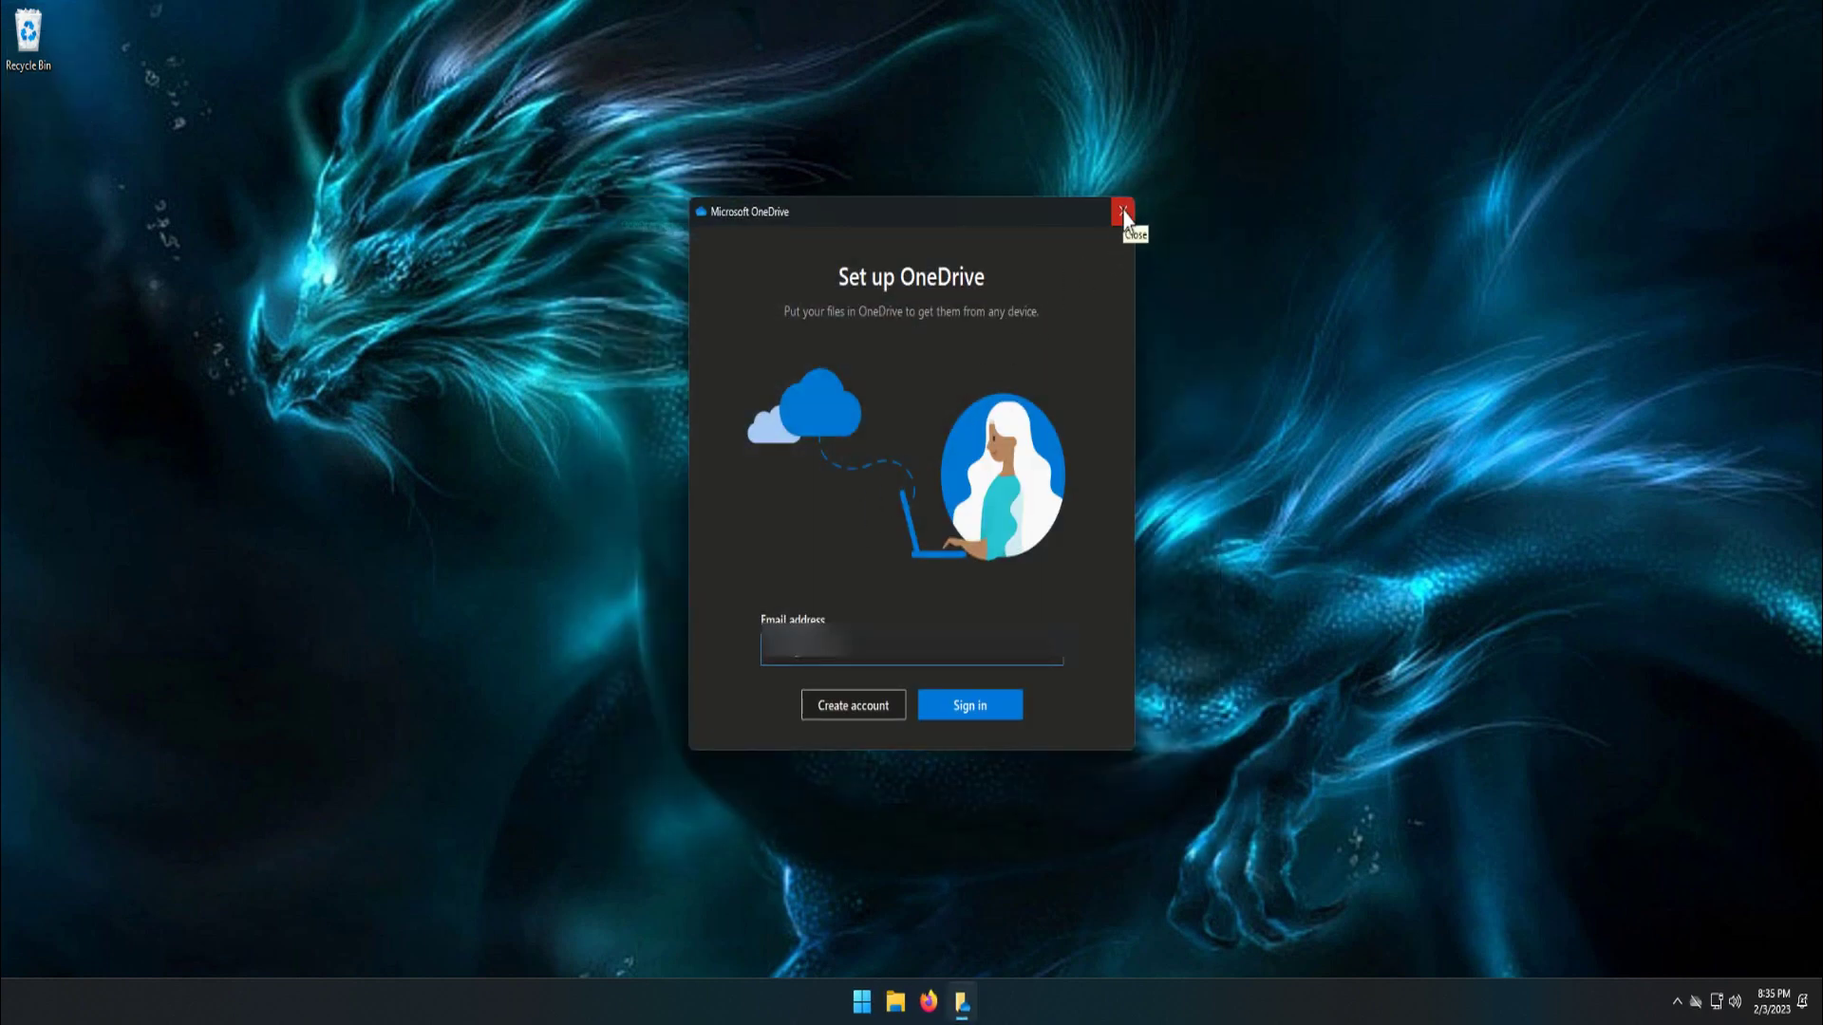
# Close the Set up OneDrive sign-in window.
pyautogui.click(1123, 212)
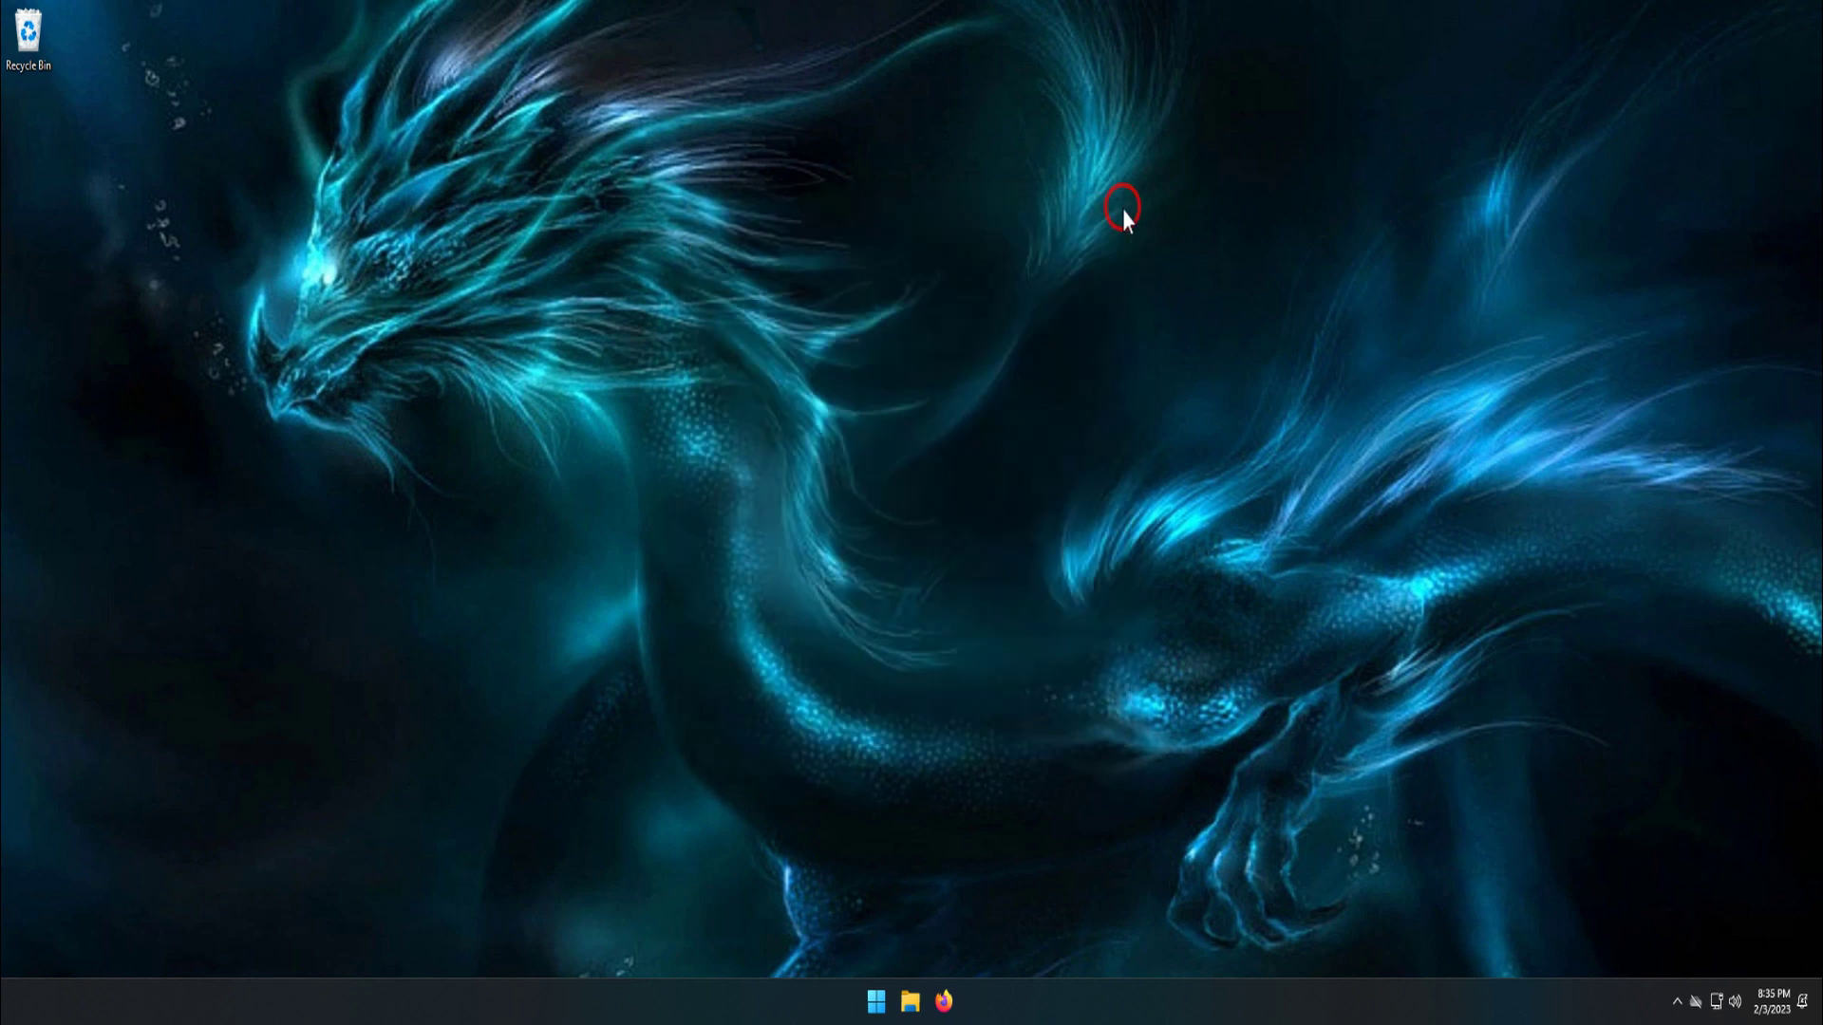
pyautogui.rightClick(878, 1006)
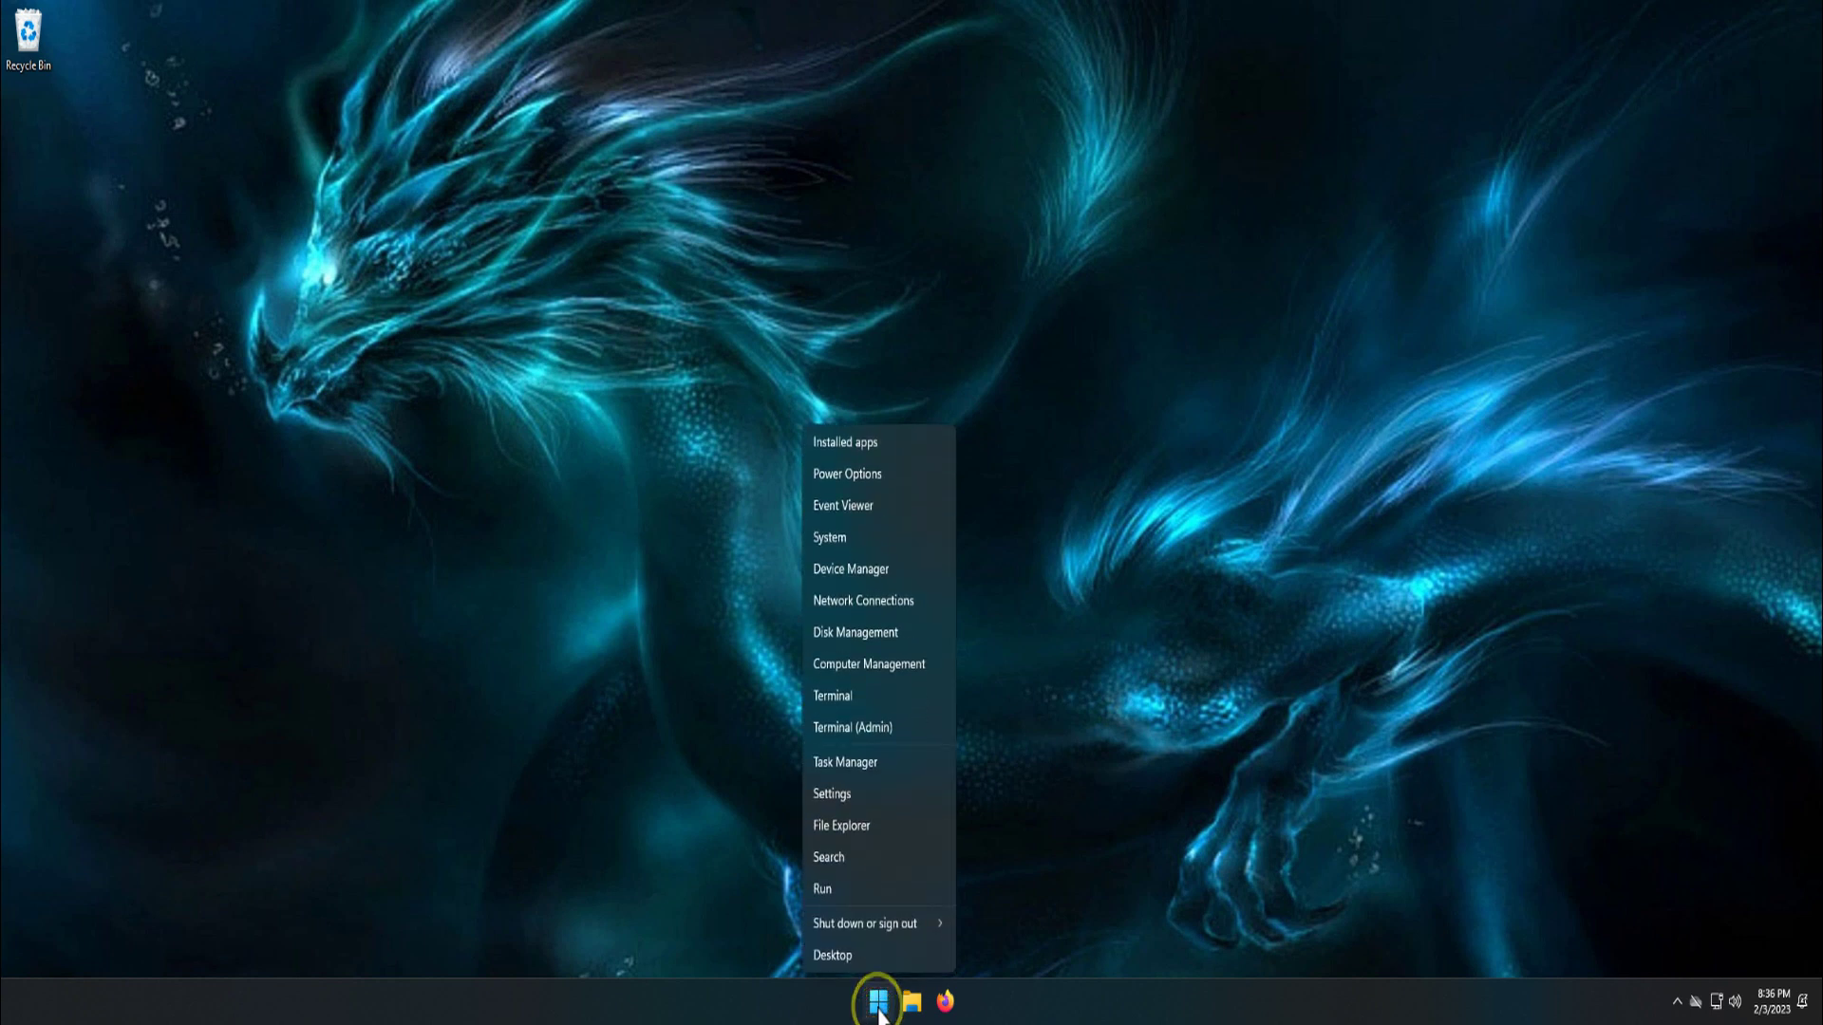
pyautogui.click(869, 789)
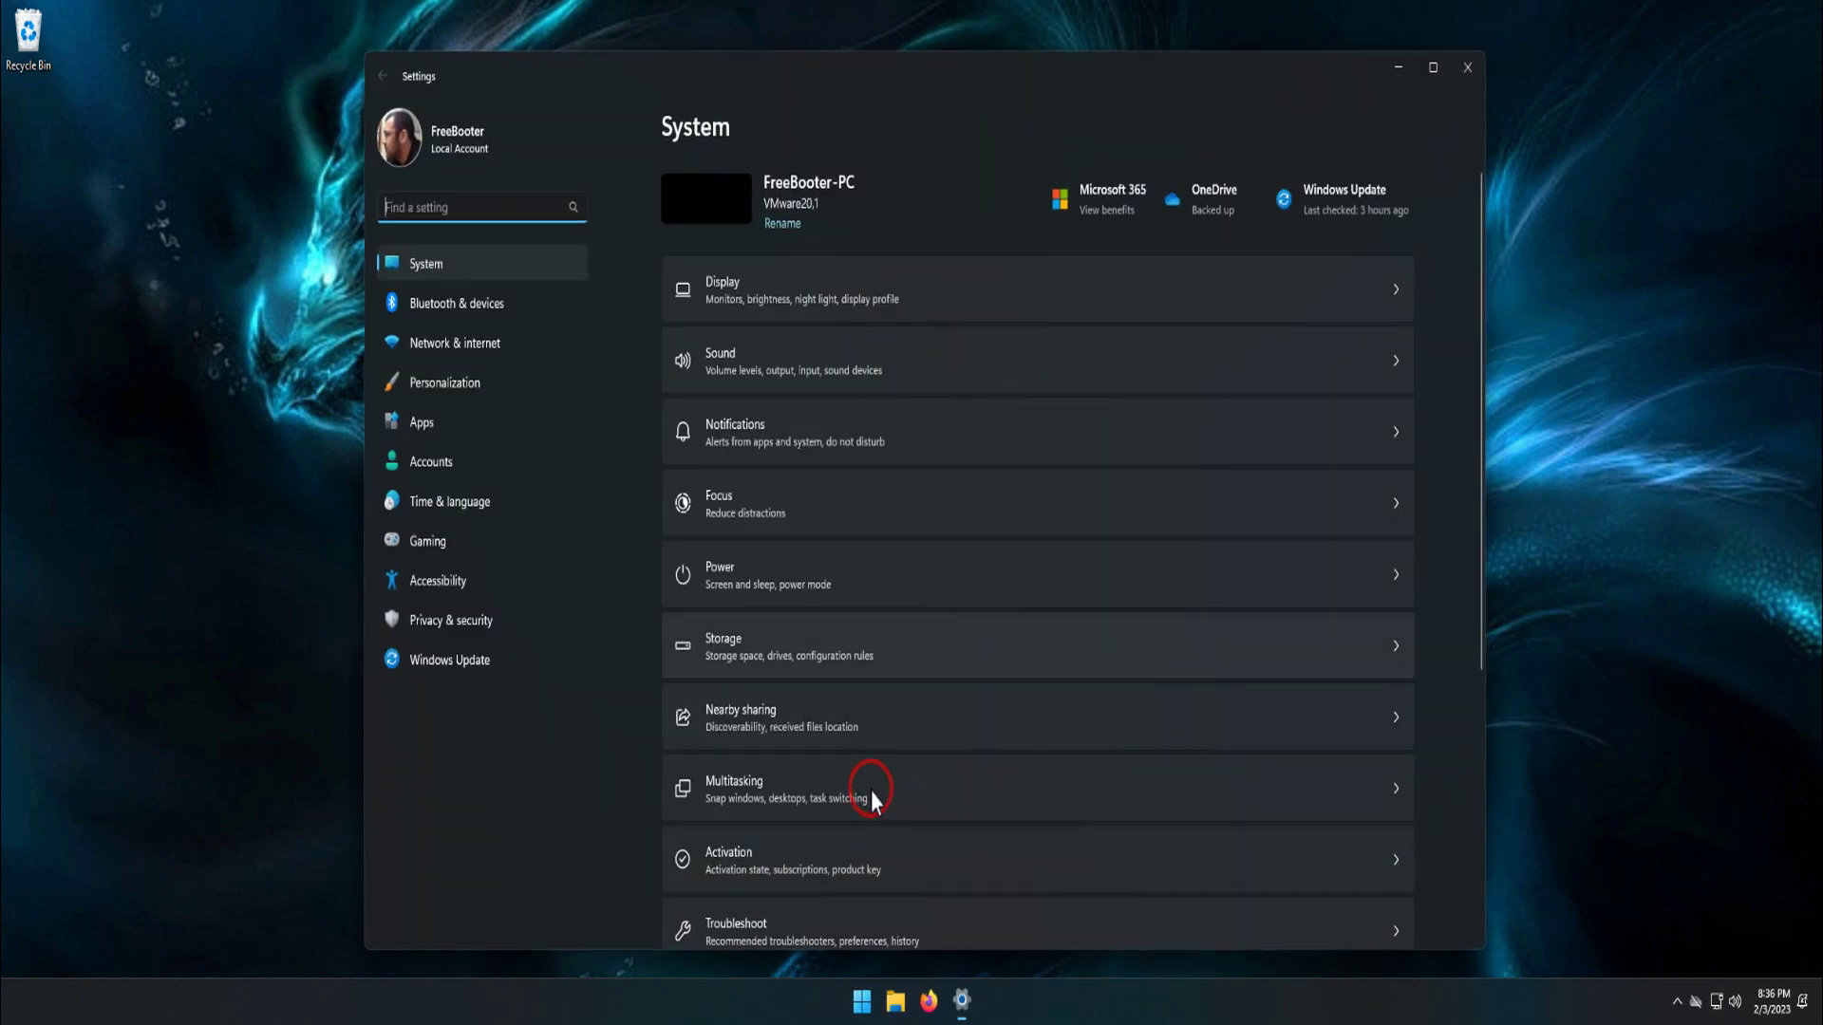
pyautogui.click(430, 434)
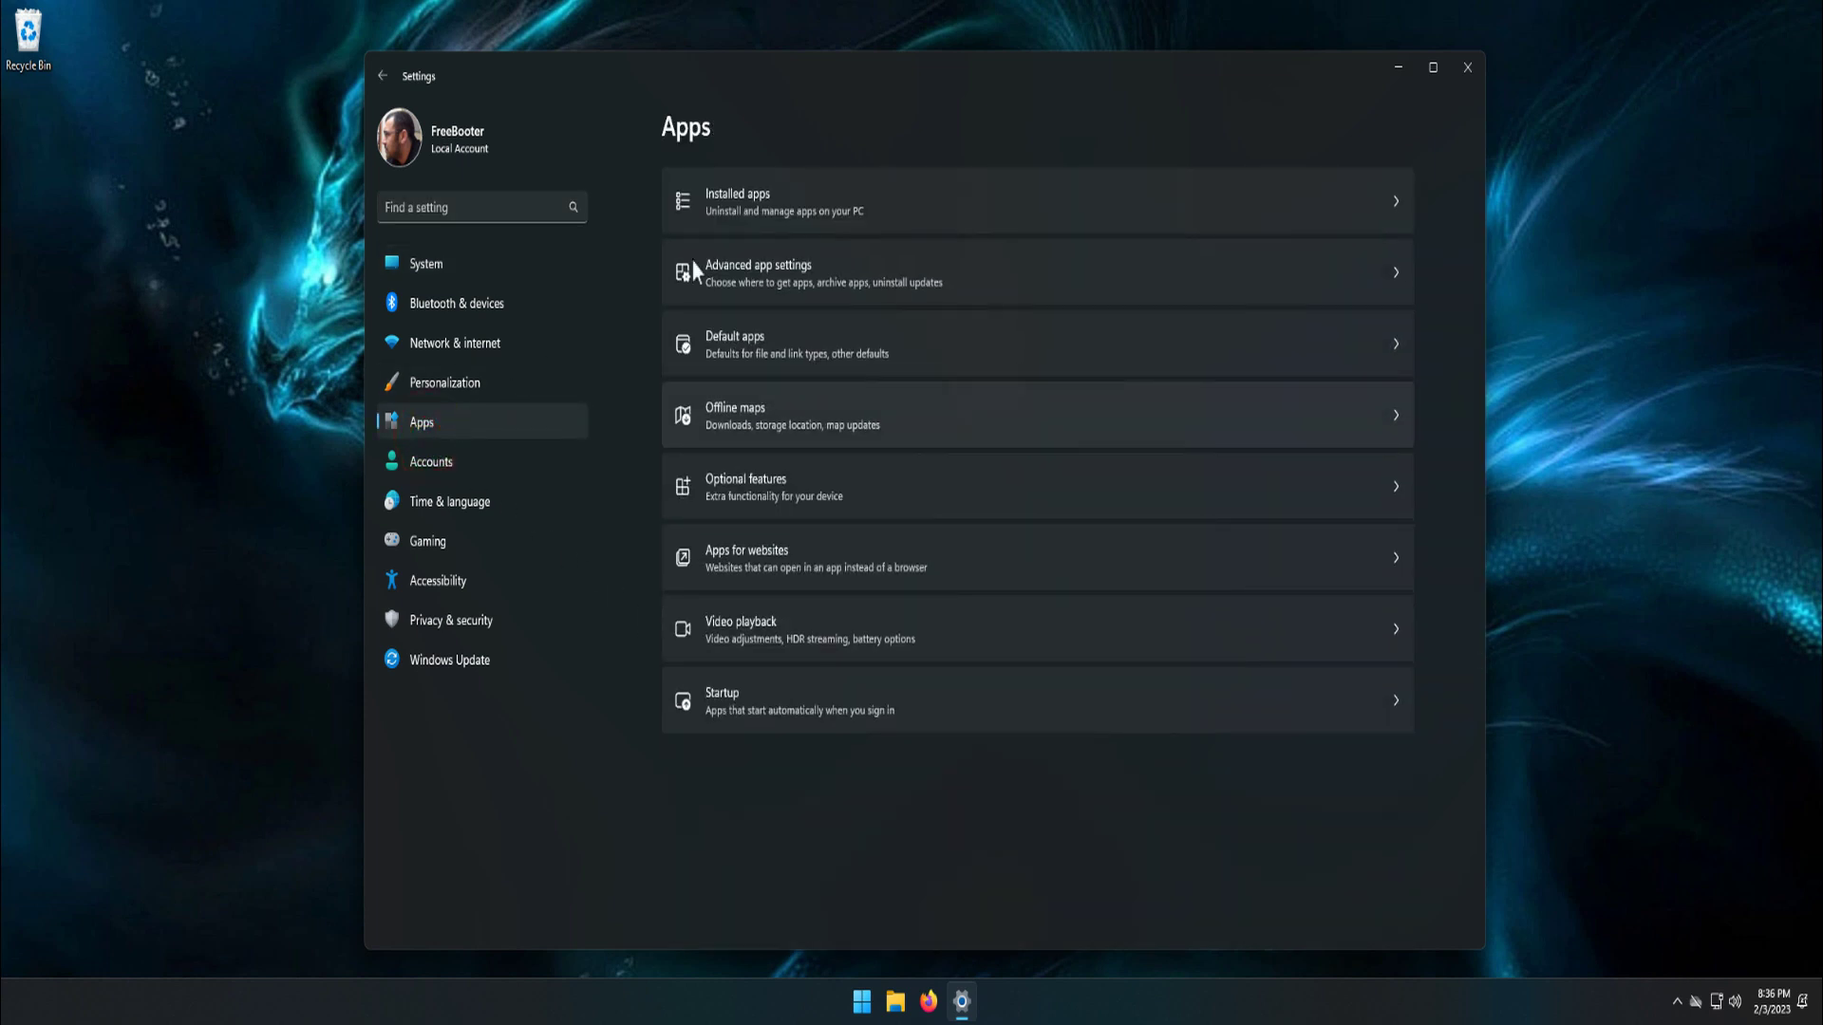
pyautogui.click(783, 198)
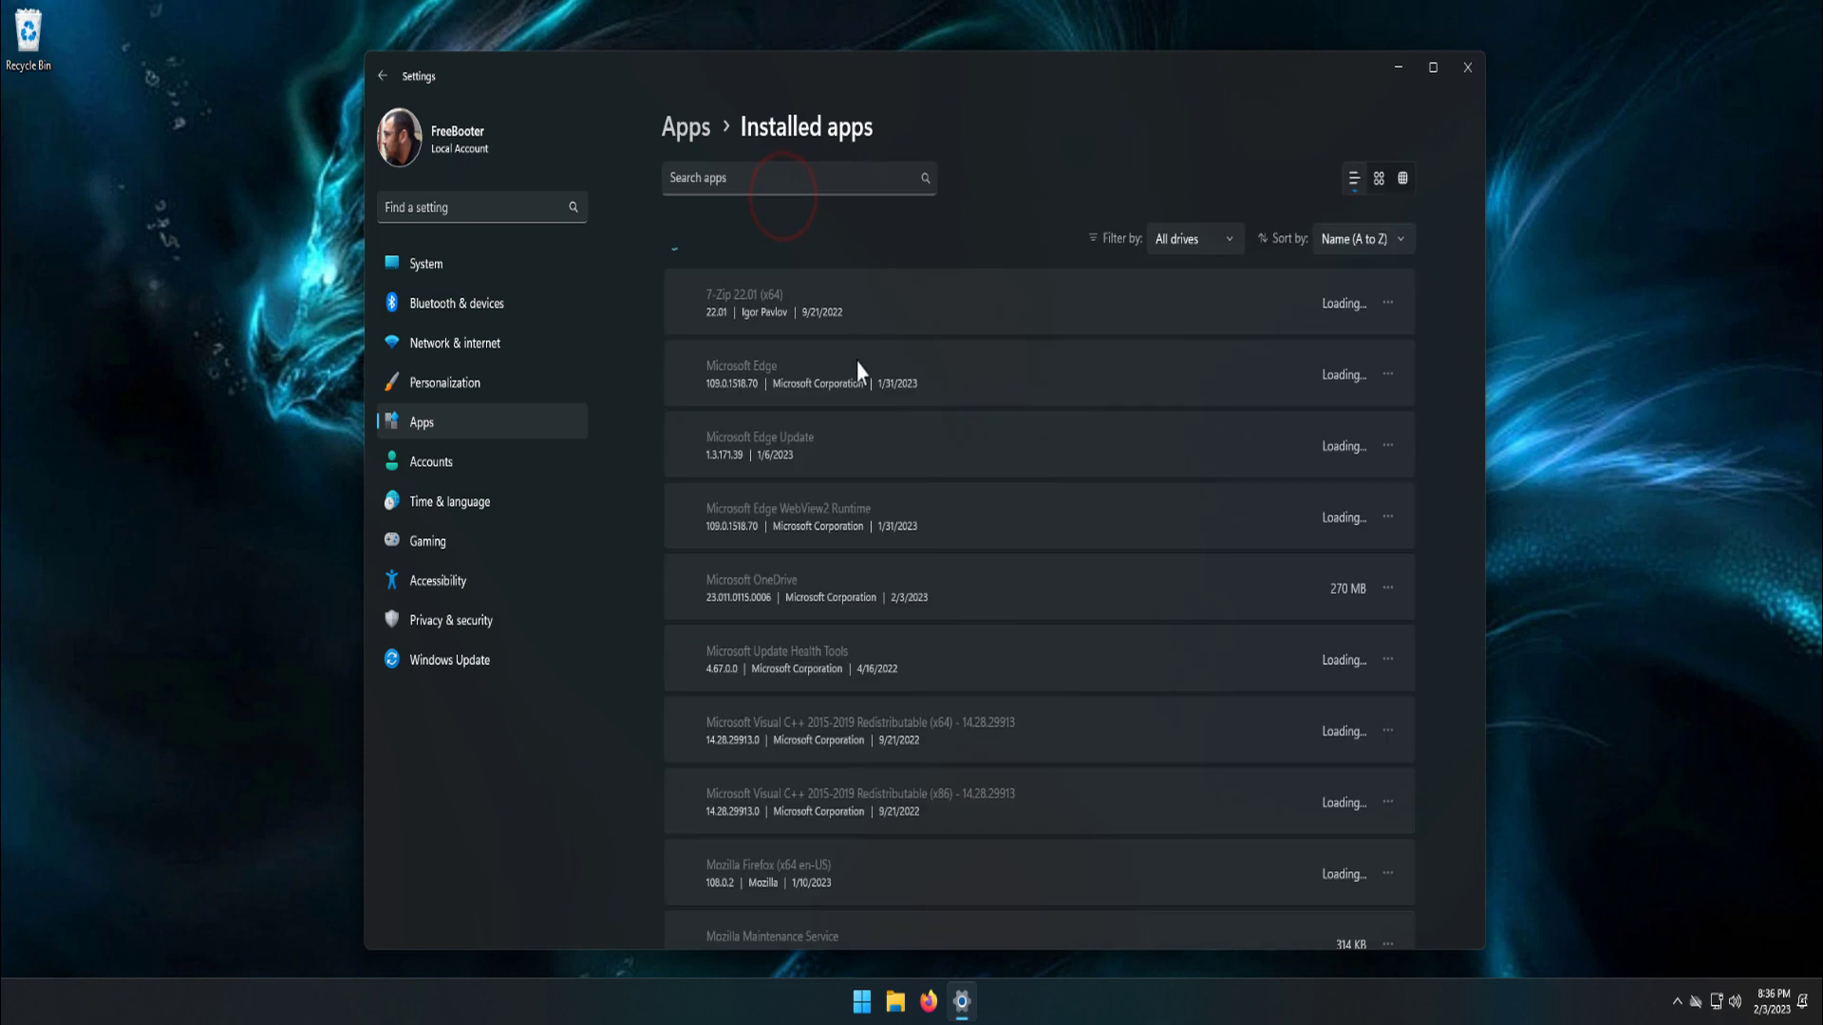
pyautogui.scroll(-2, 856, 361)
pyautogui.scroll(-8, 856, 360)
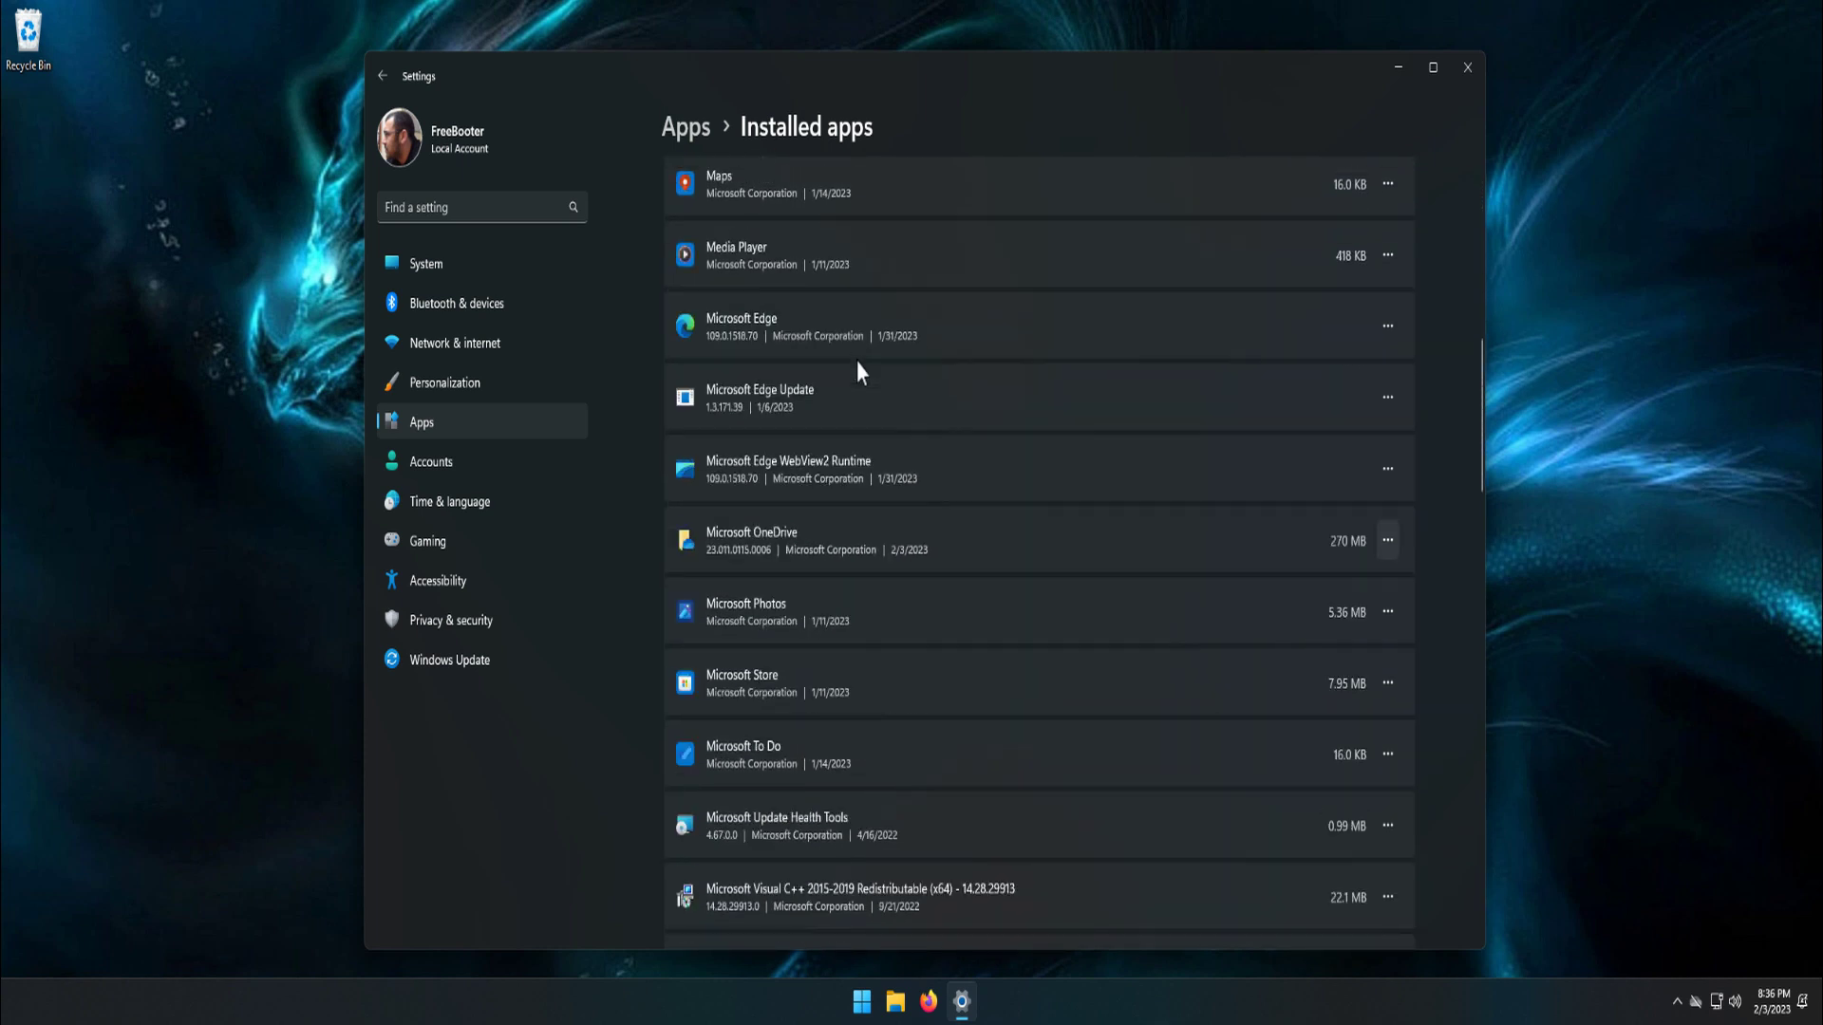
pyautogui.click(1387, 540)
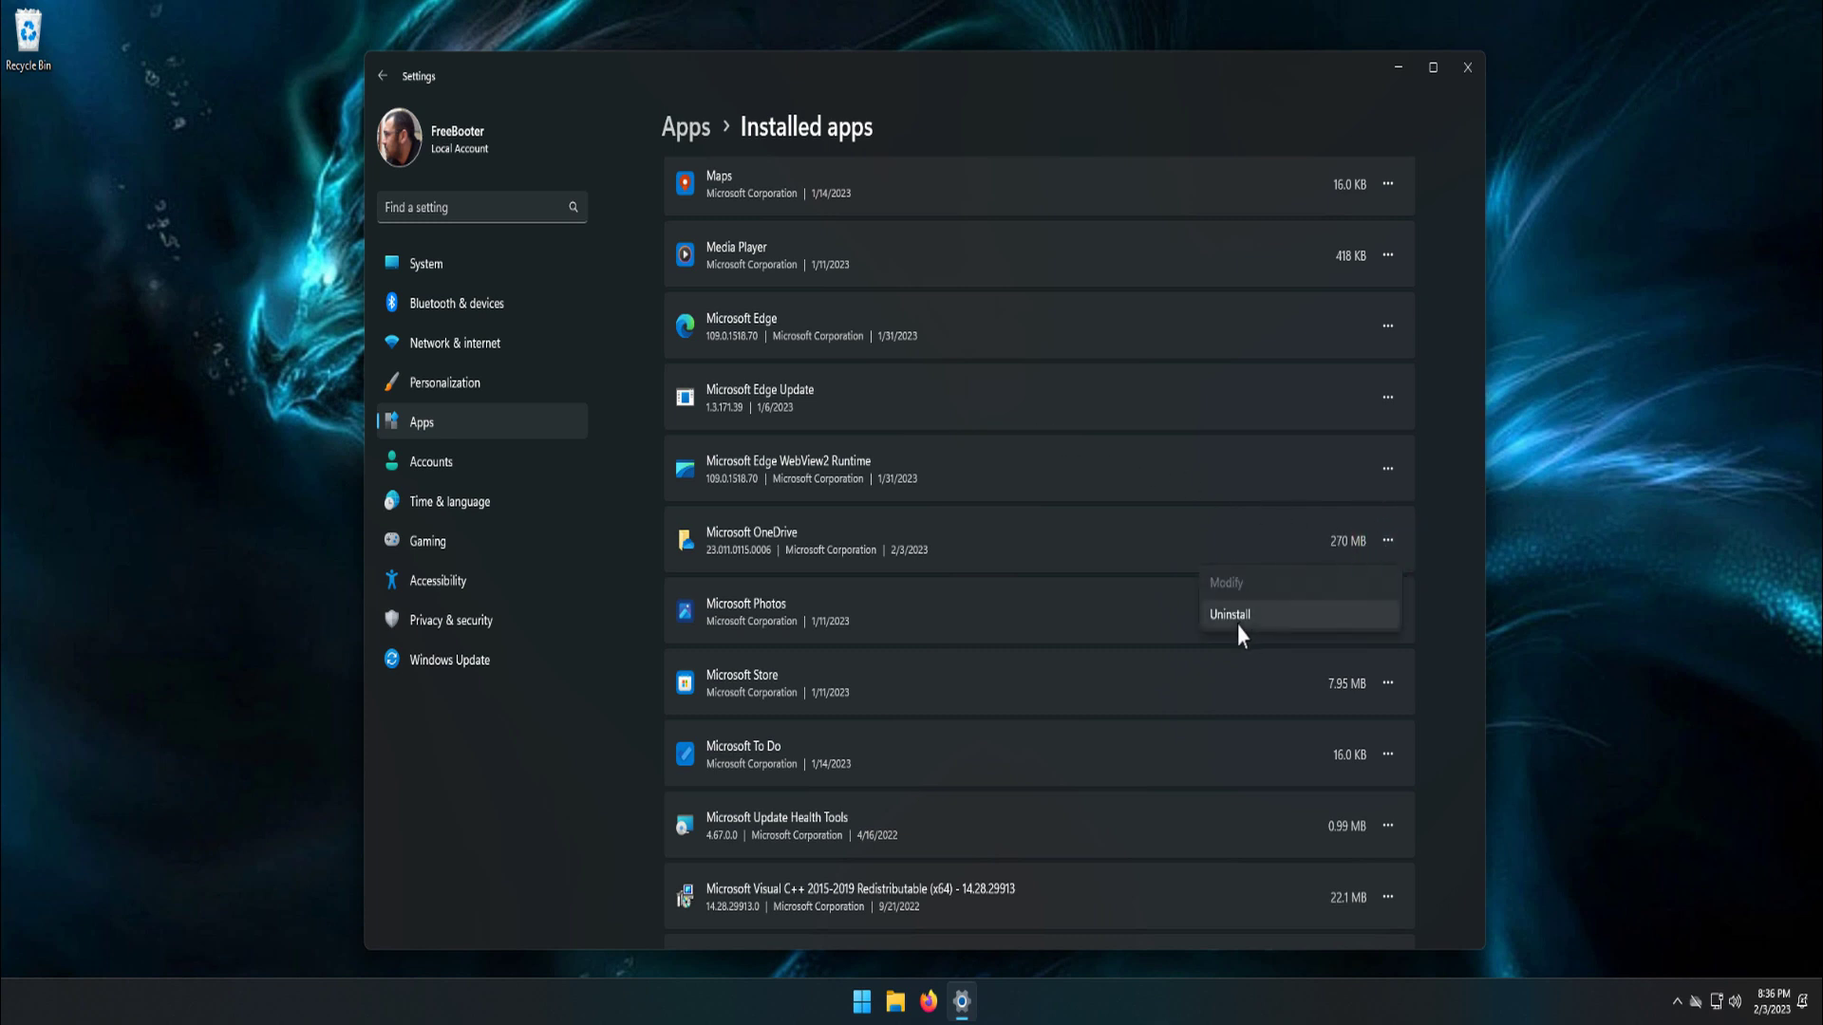
pyautogui.click(914, 361)
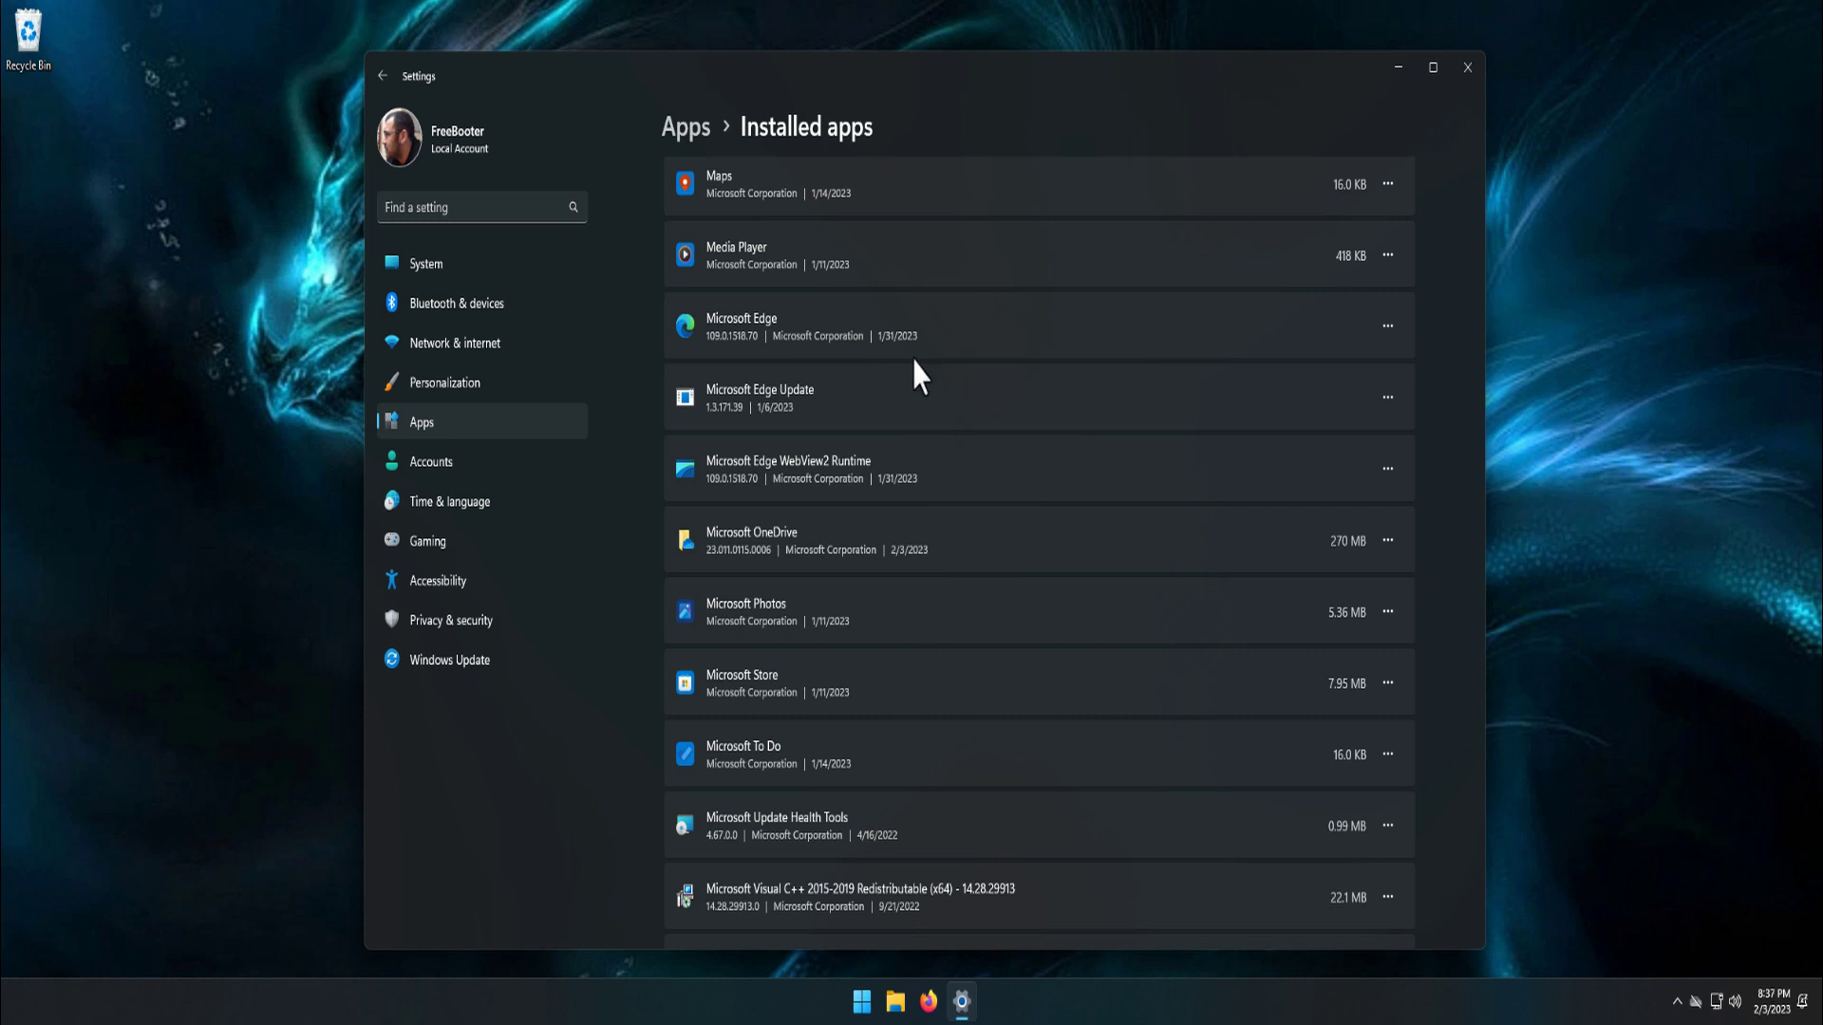
pyautogui.click(1468, 69)
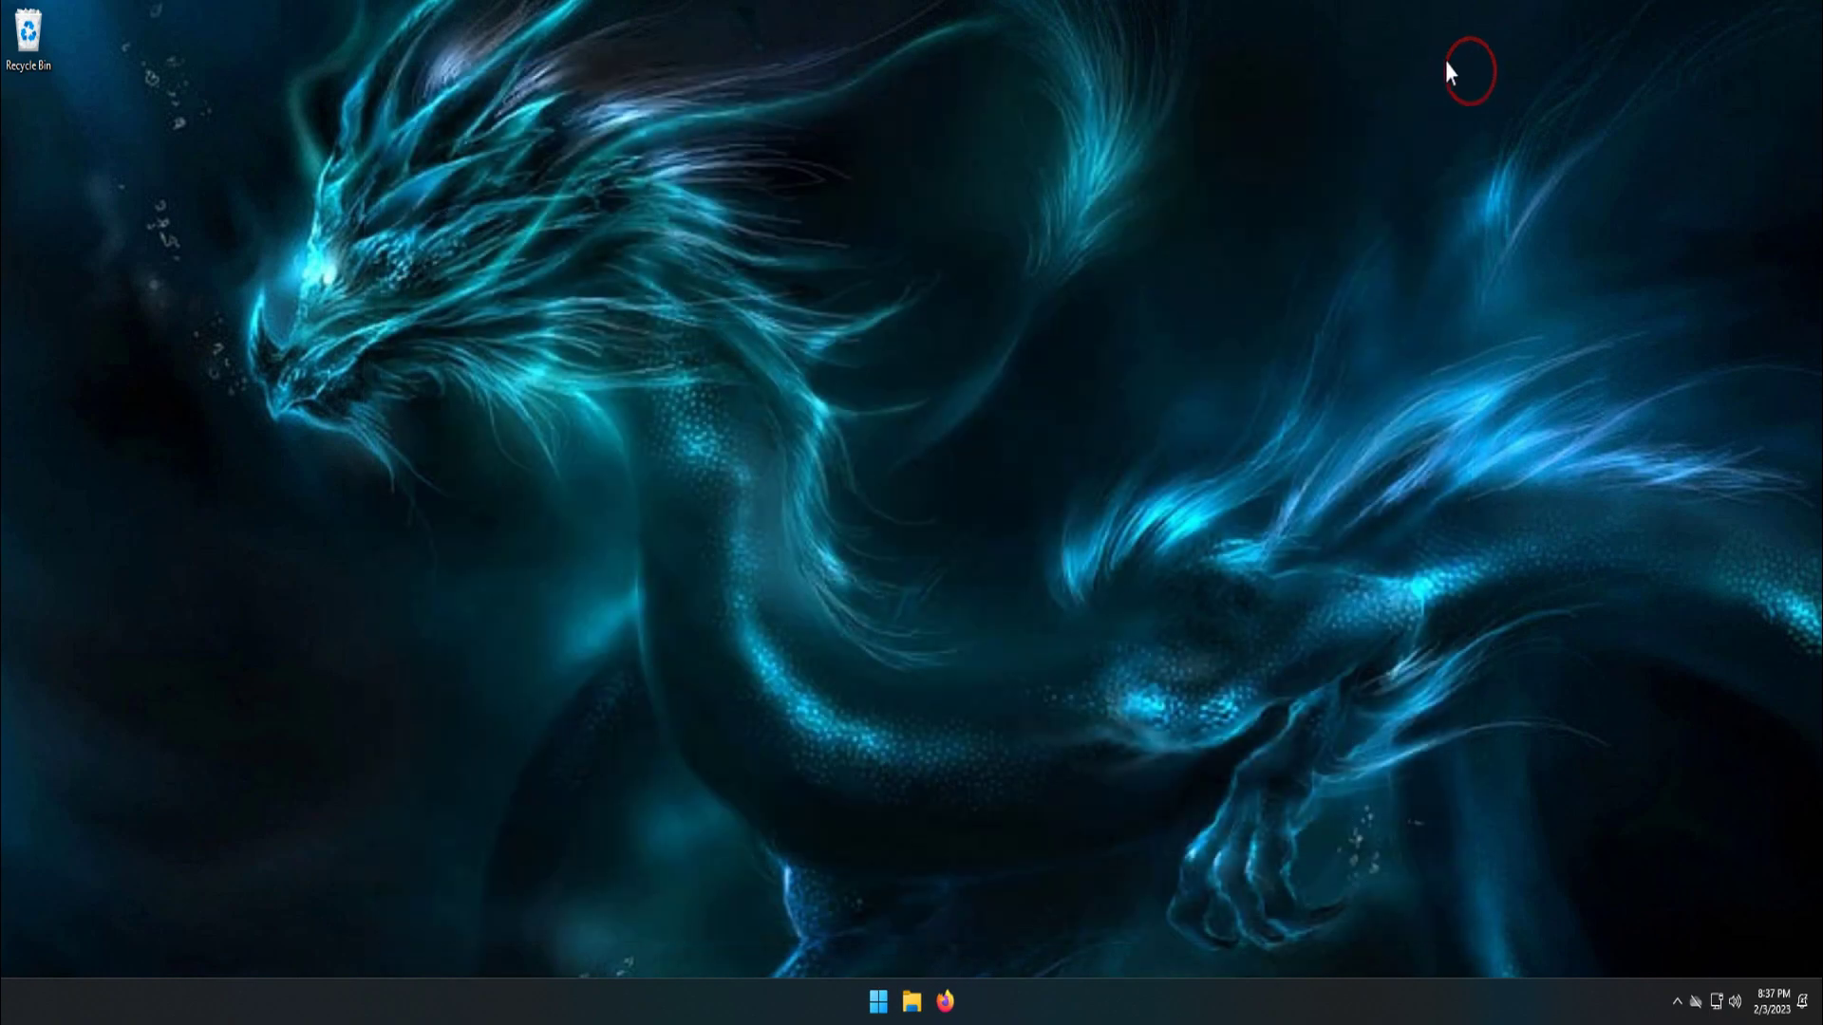